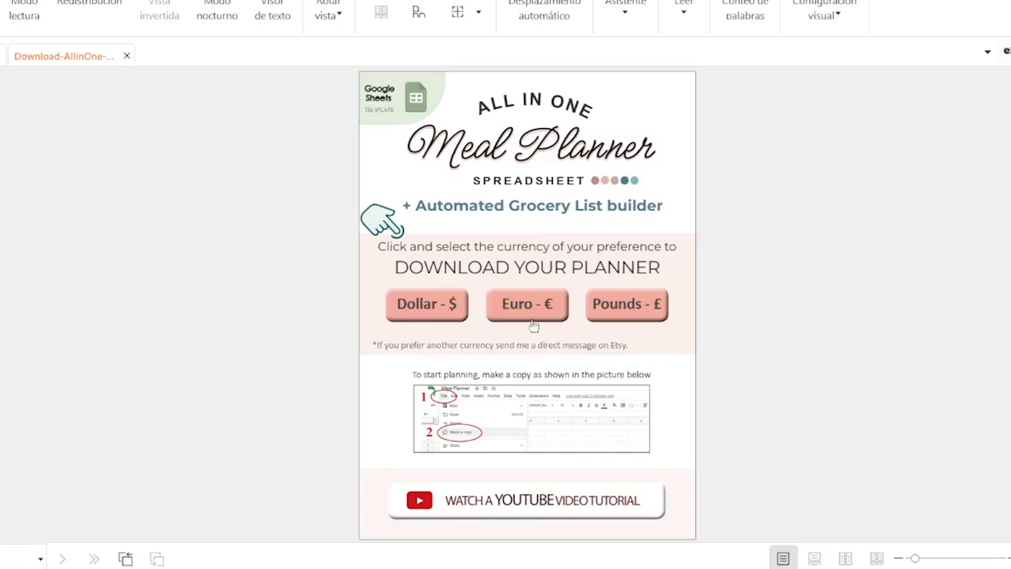
# Open the meal planner spreadsheet from the download PDF and make a copy in My Drive under the suggested name
pyautogui.click(528, 315)
pyautogui.click(524, 314)
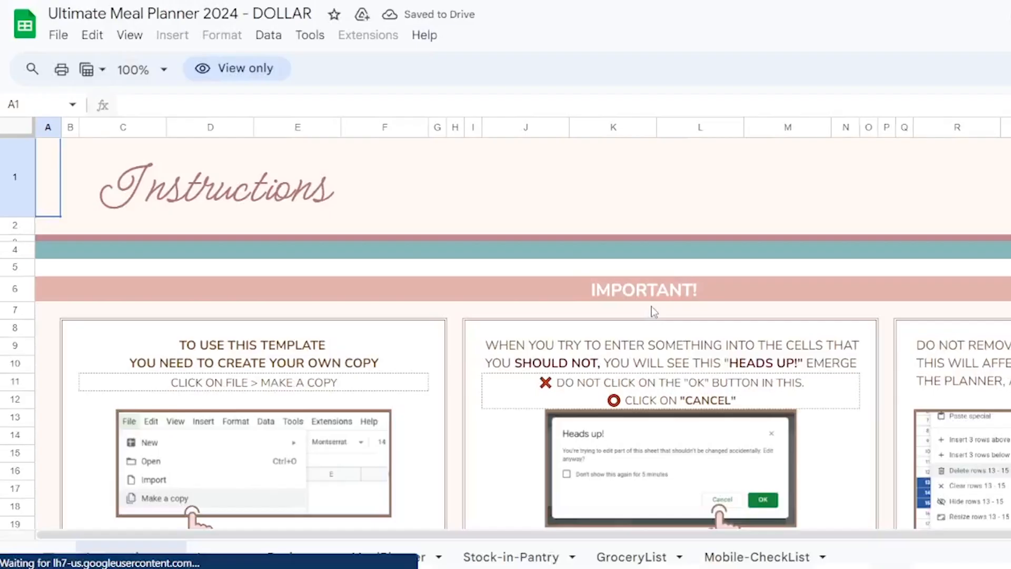
pyautogui.click(58, 35)
pyautogui.click(108, 147)
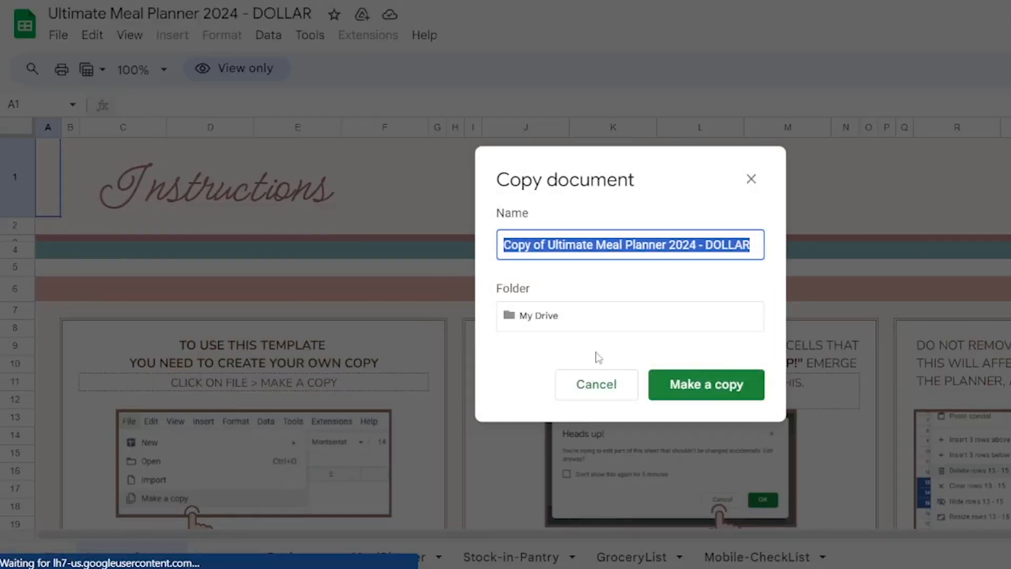
pyautogui.click(685, 388)
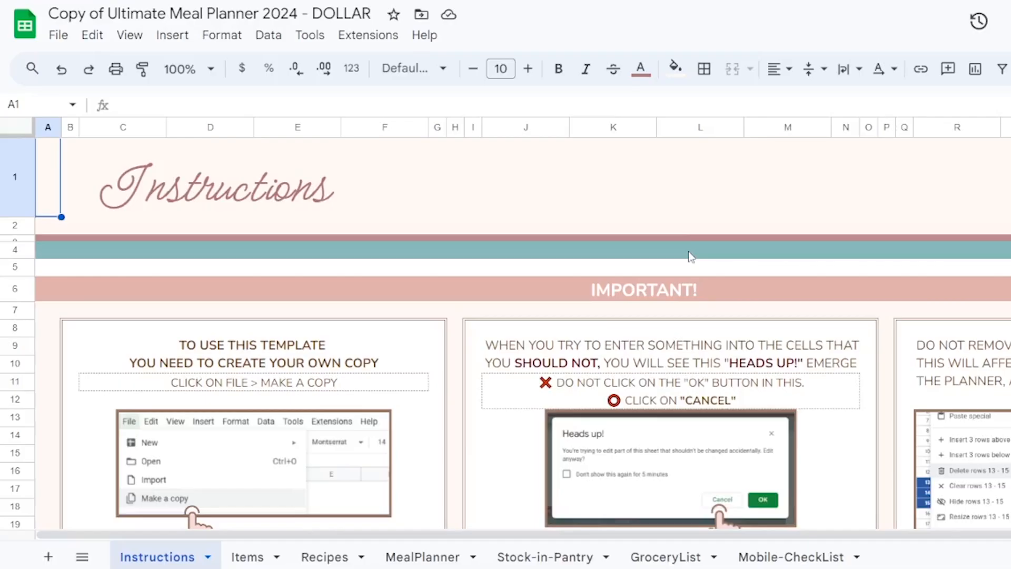
# Review the Instructions sheet and the collapsible instructions on the Items and Recipes sheets
pyautogui.scroll(-10, 506, 331)
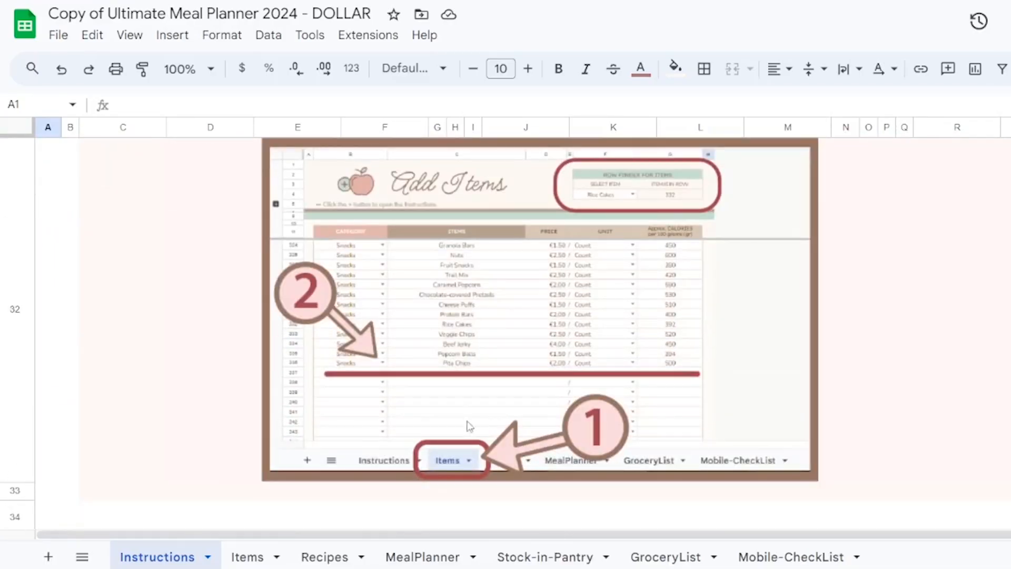
pyautogui.click(247, 556)
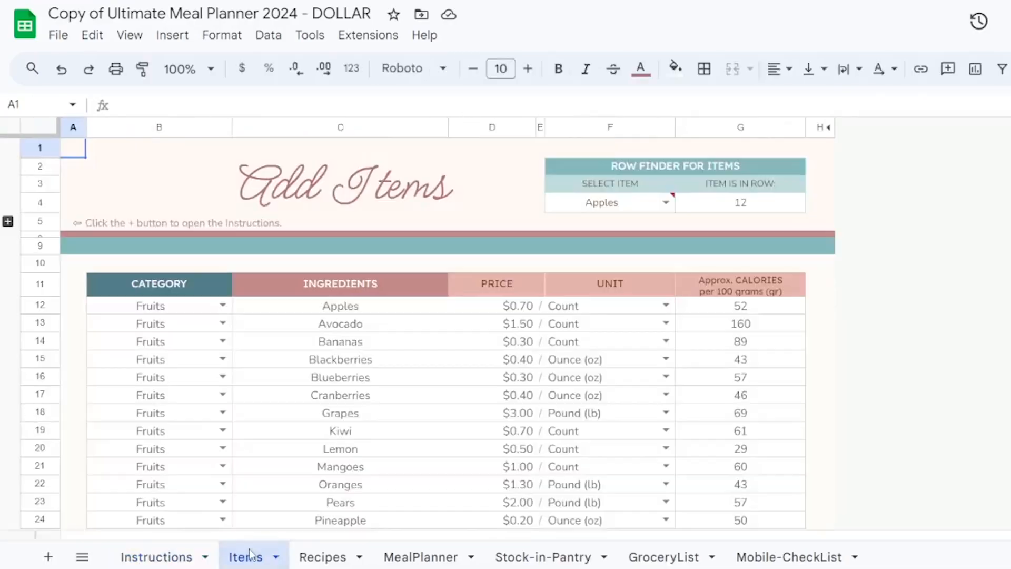
pyautogui.click(8, 222)
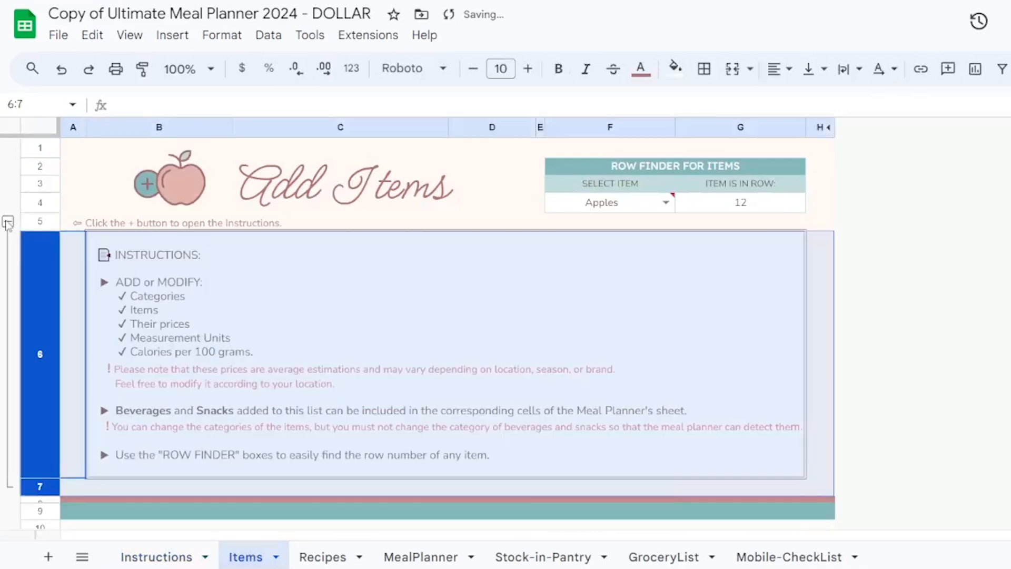
pyautogui.click(7, 222)
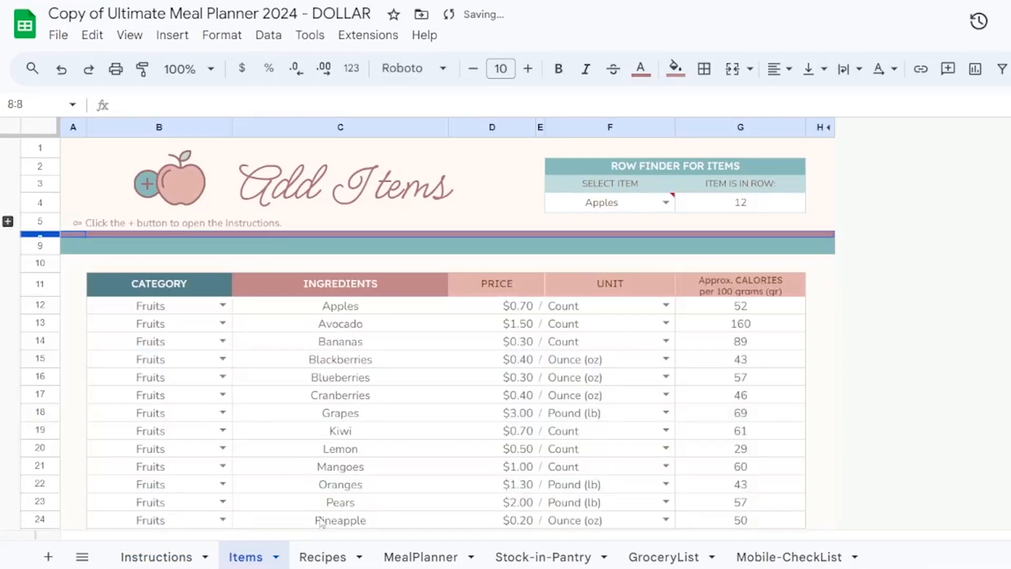
pyautogui.click(324, 556)
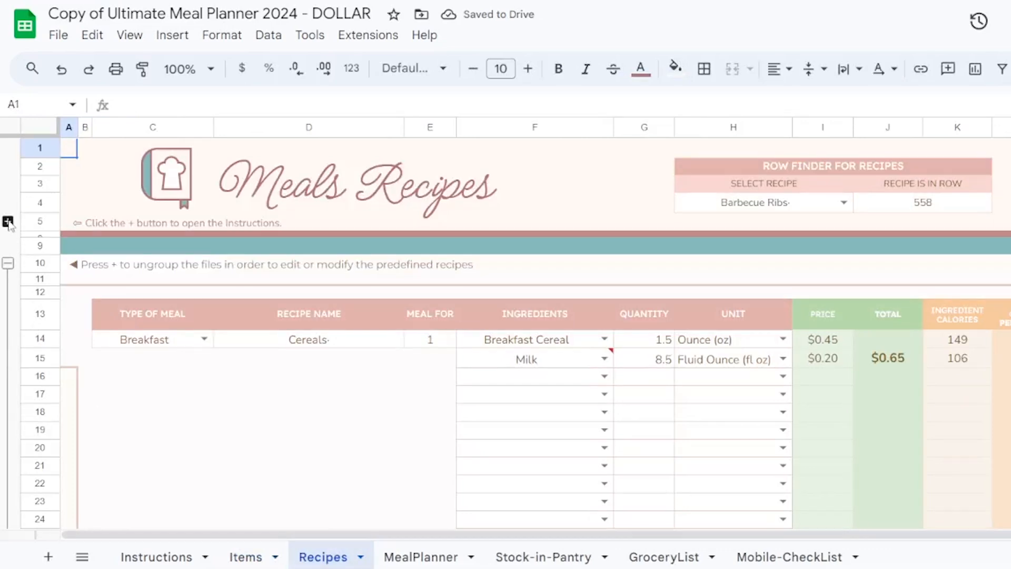
pyautogui.click(7, 221)
pyautogui.click(8, 221)
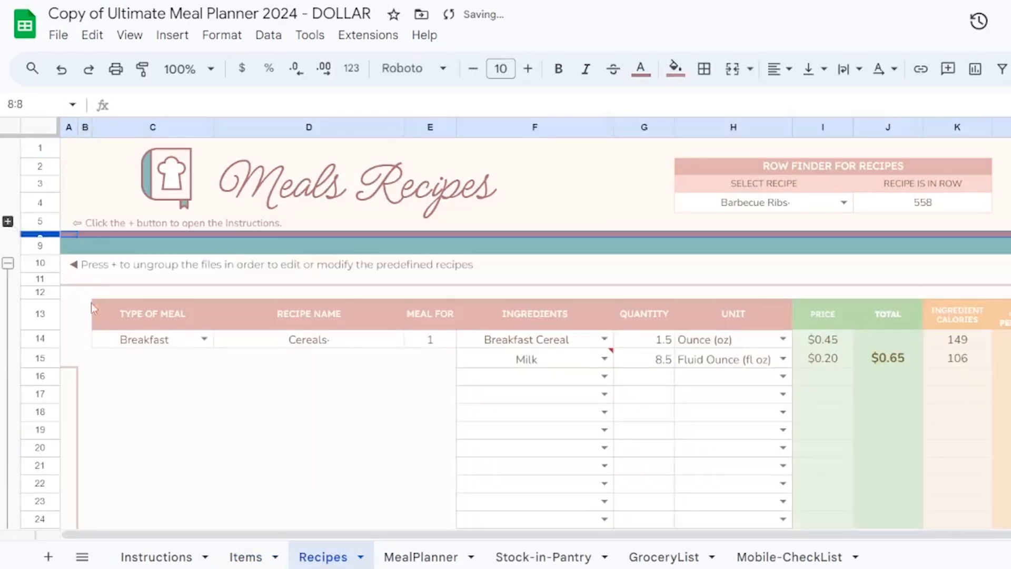
# Examine the Beverages and Snacks entries on the Items sheet and the Snacks and Beverages choices in the MealPlanner sheet
pyautogui.click(244, 557)
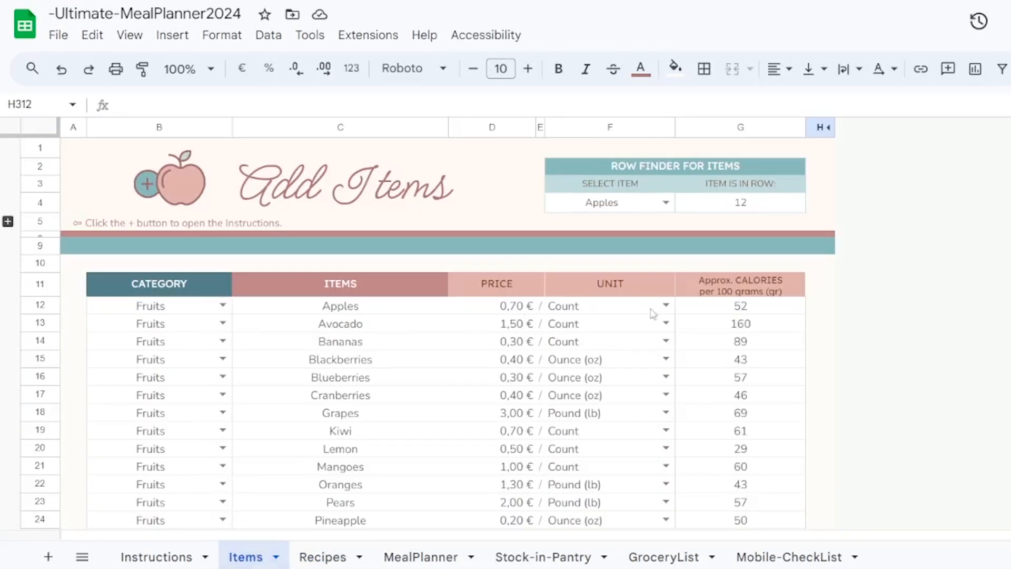
pyautogui.scroll(-20, 808, 327)
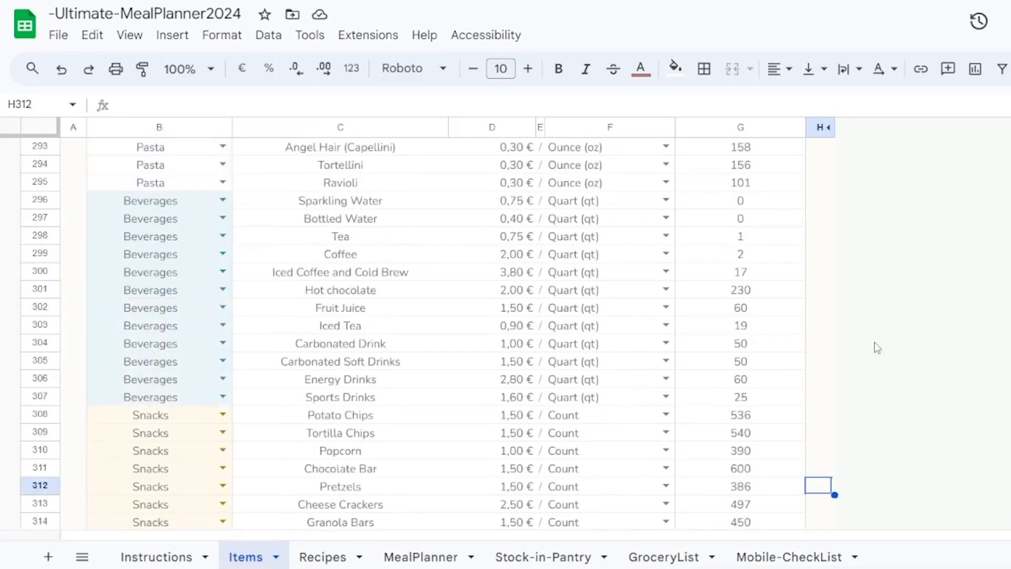
pyautogui.click(421, 557)
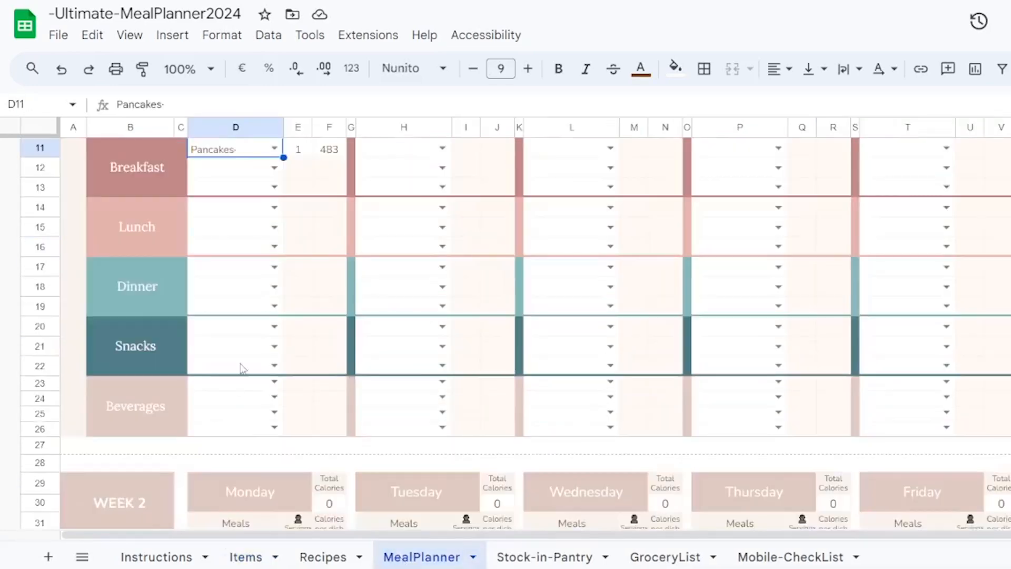
pyautogui.click(274, 326)
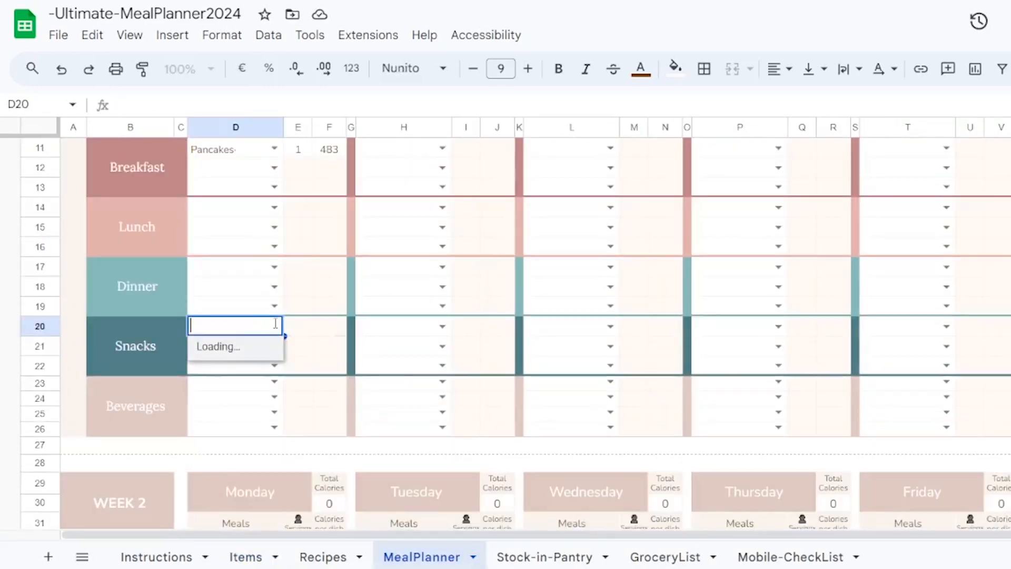
pyautogui.click(440, 381)
# Add the category Candies in cell B327 of the Items sheet and check for it in the next row's category choices
pyautogui.click(254, 560)
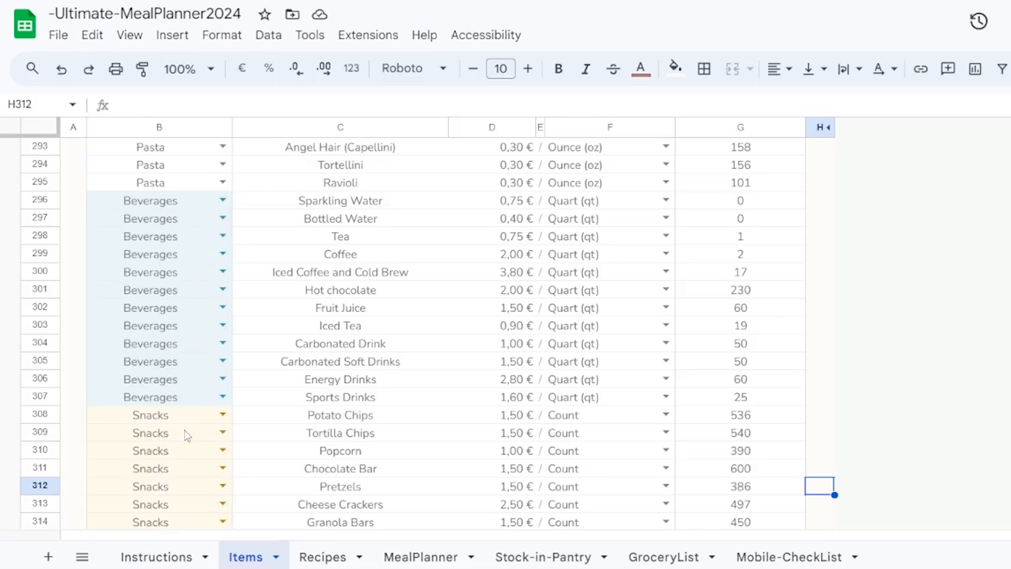
pyautogui.scroll(-10, 187, 435)
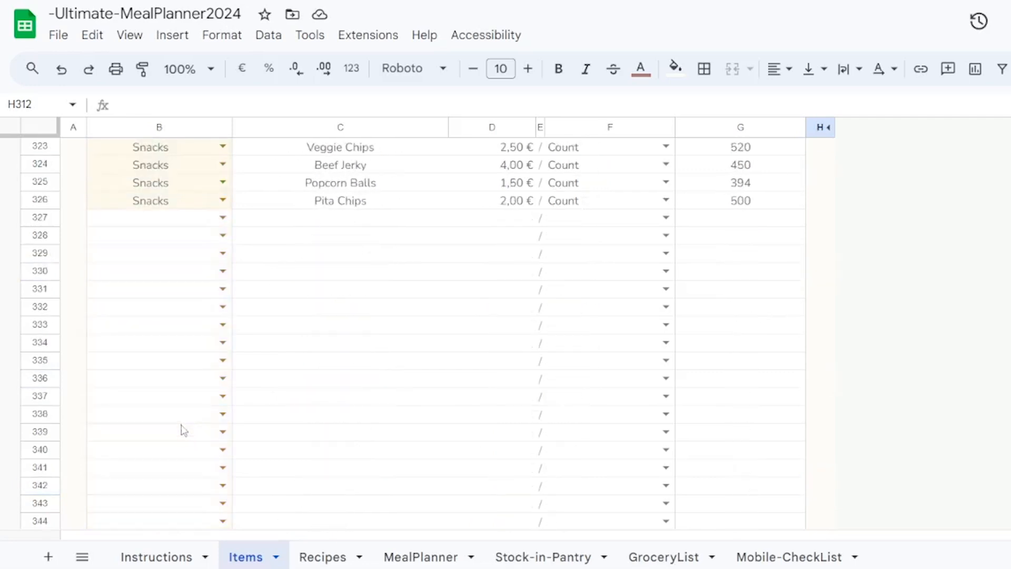
pyautogui.click(143, 208)
pyautogui.click(144, 217)
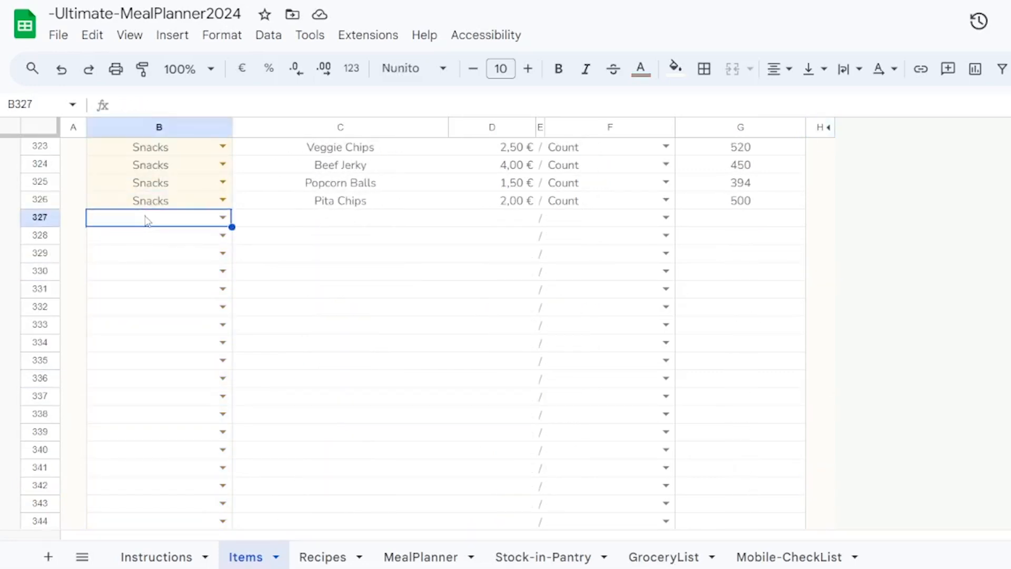
pyautogui.doubleClick(144, 216)
pyautogui.write('Candies')
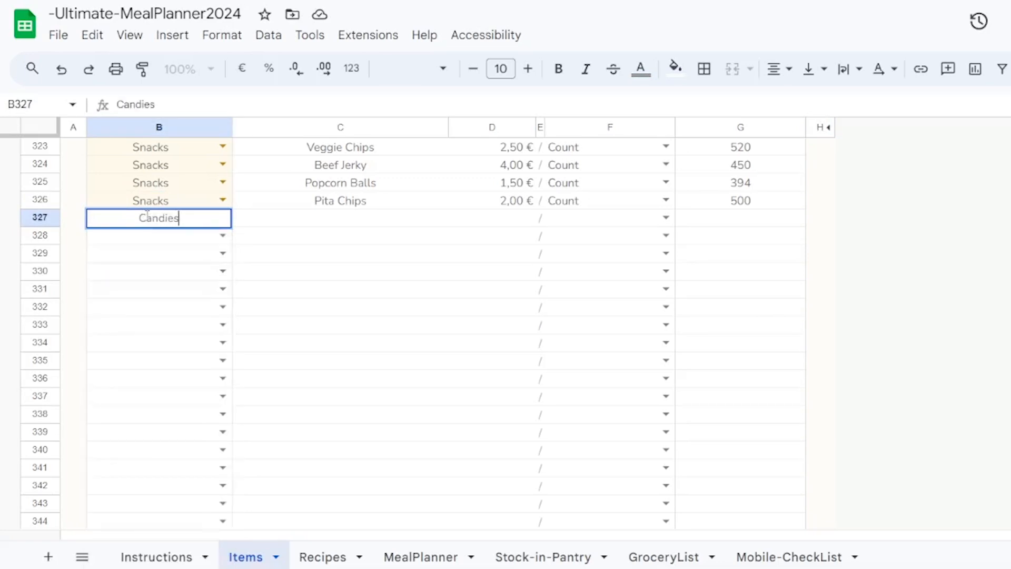
pyautogui.press('Return')
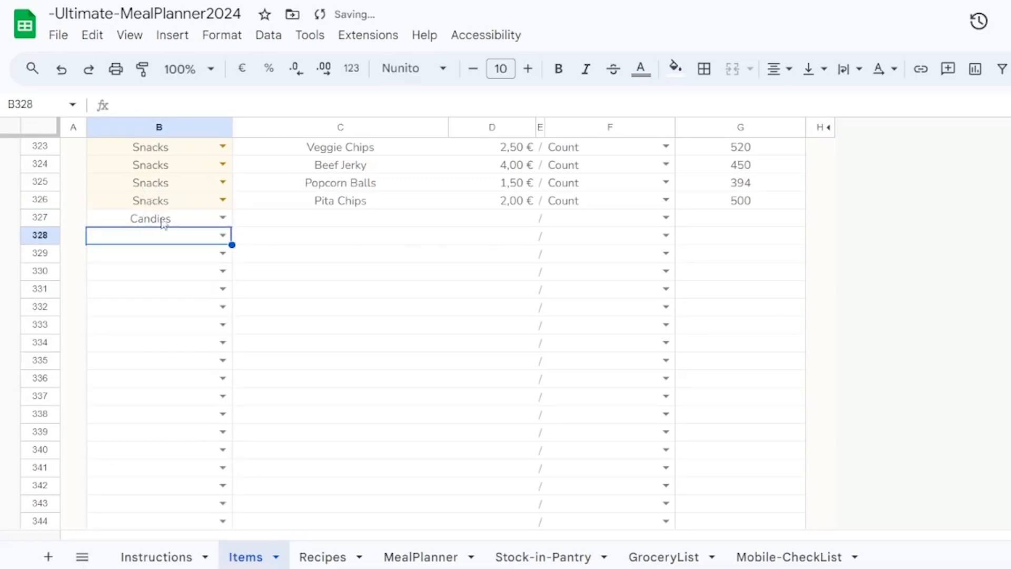
pyautogui.click(223, 235)
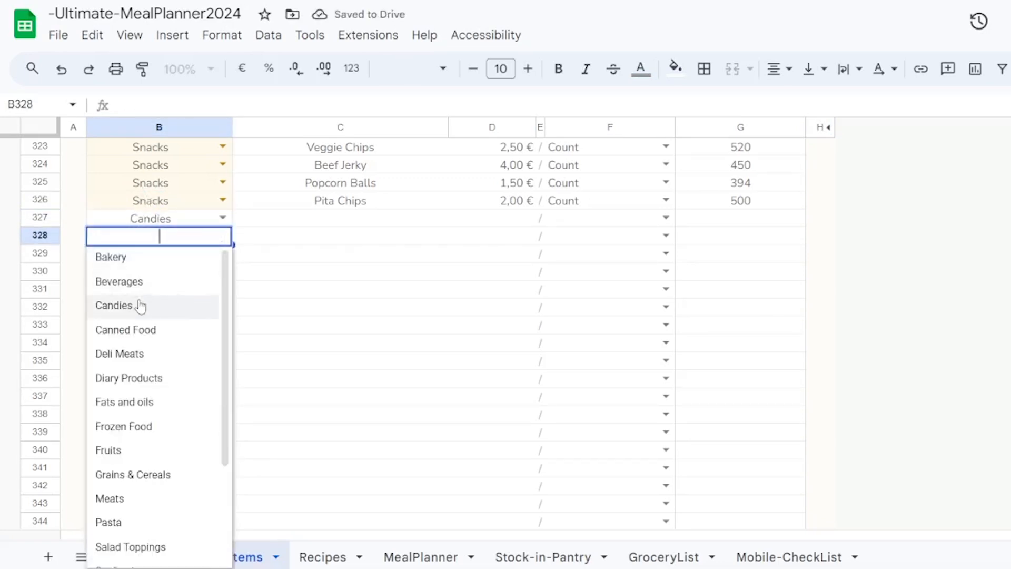
pyautogui.click(209, 220)
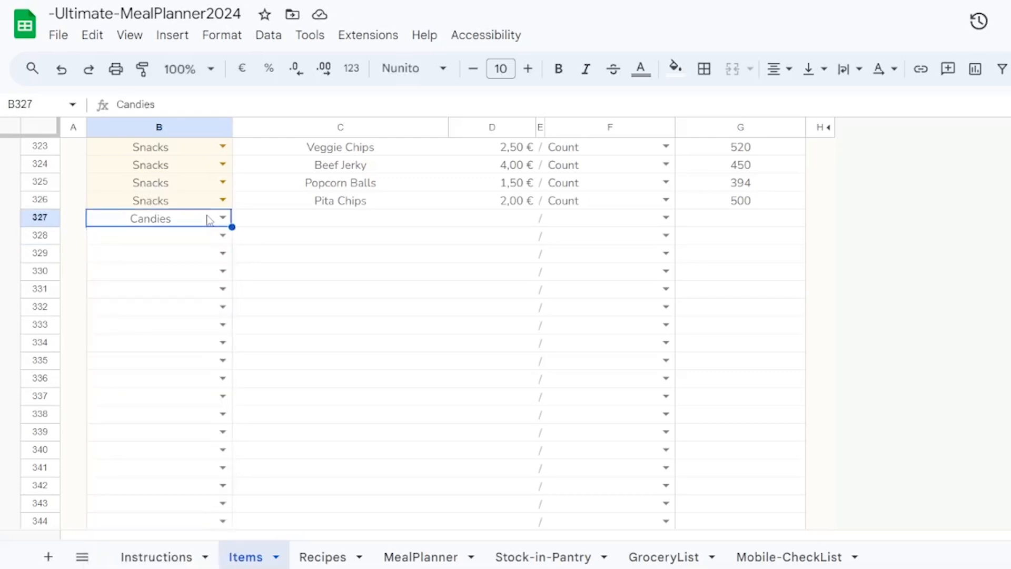
# Set the Pita Chips price to 1 € and change its unit to Pound (lb)
pyautogui.click(504, 205)
pyautogui.doubleClick(504, 206)
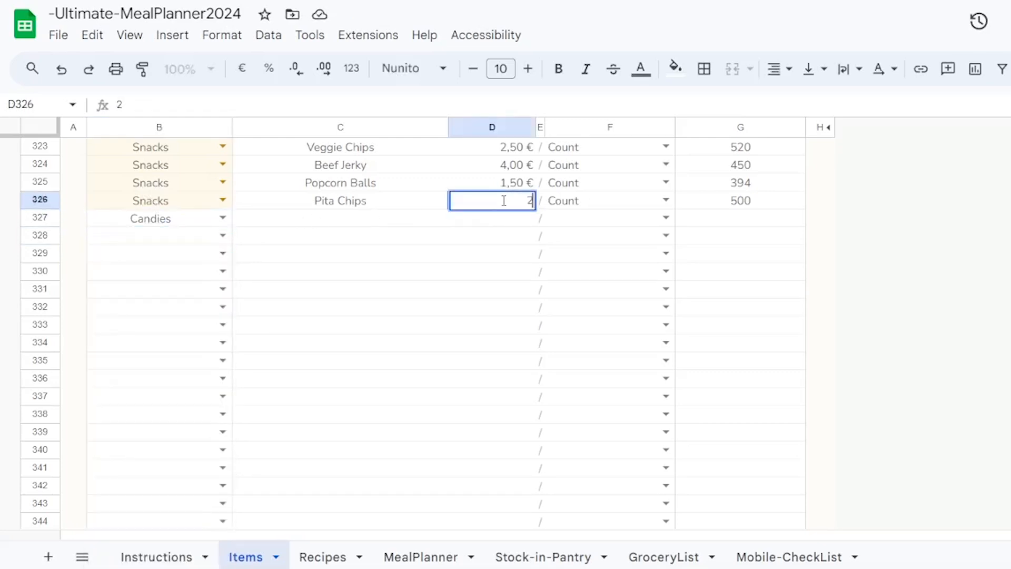
pyautogui.moveTo(505, 205); pyautogui.dragTo(584, 205)
pyautogui.write('1')
pyautogui.click(604, 205)
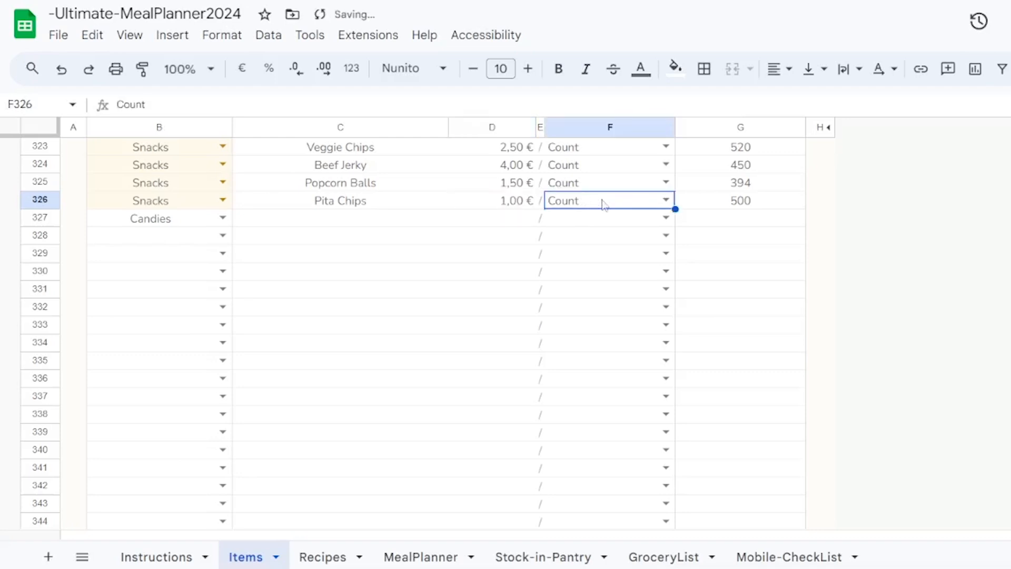
pyautogui.click(658, 200)
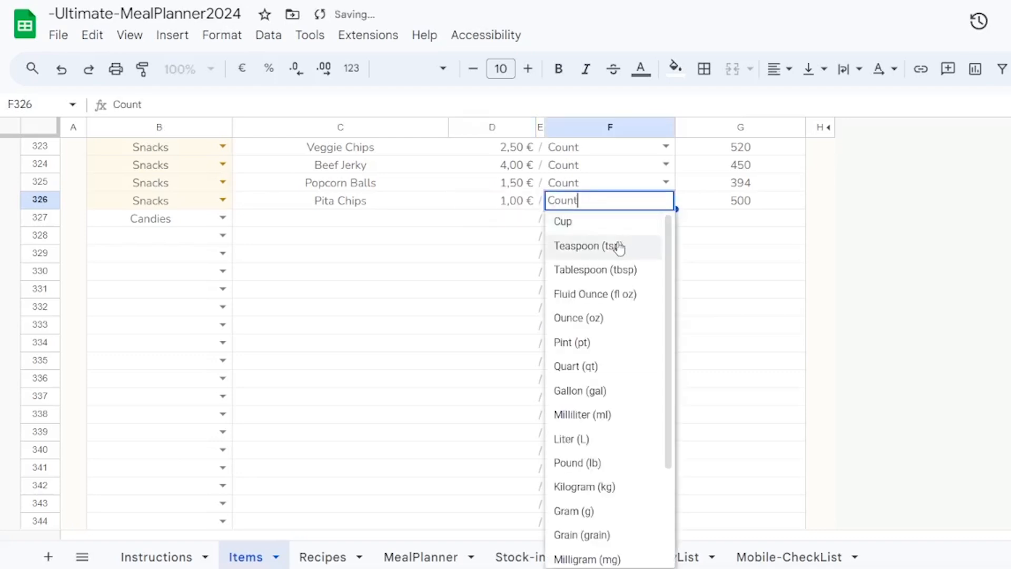
pyautogui.click(610, 464)
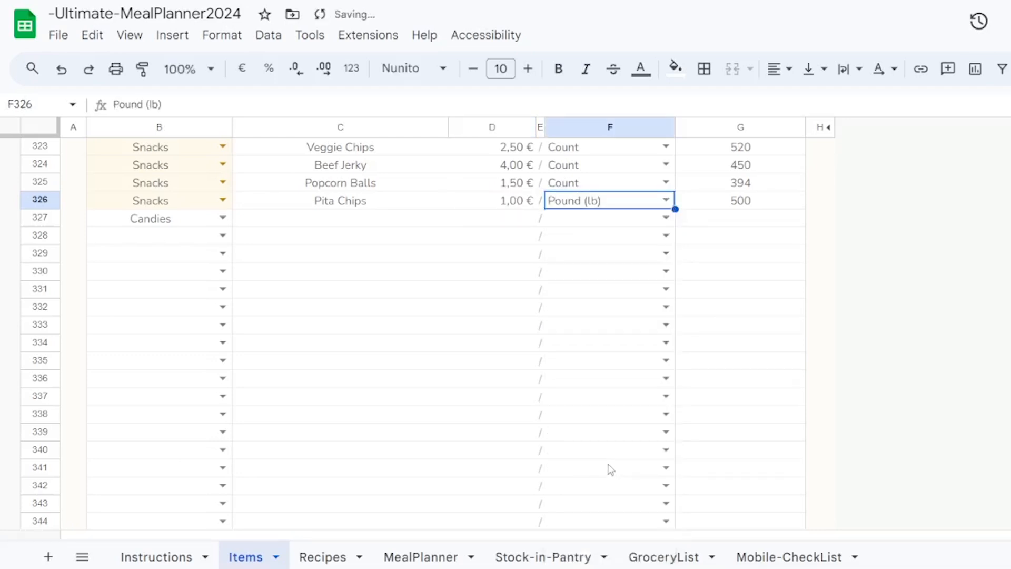
# Keep Candies as the category of row 327 and enter Marshmallows as its item name
pyautogui.click(337, 227)
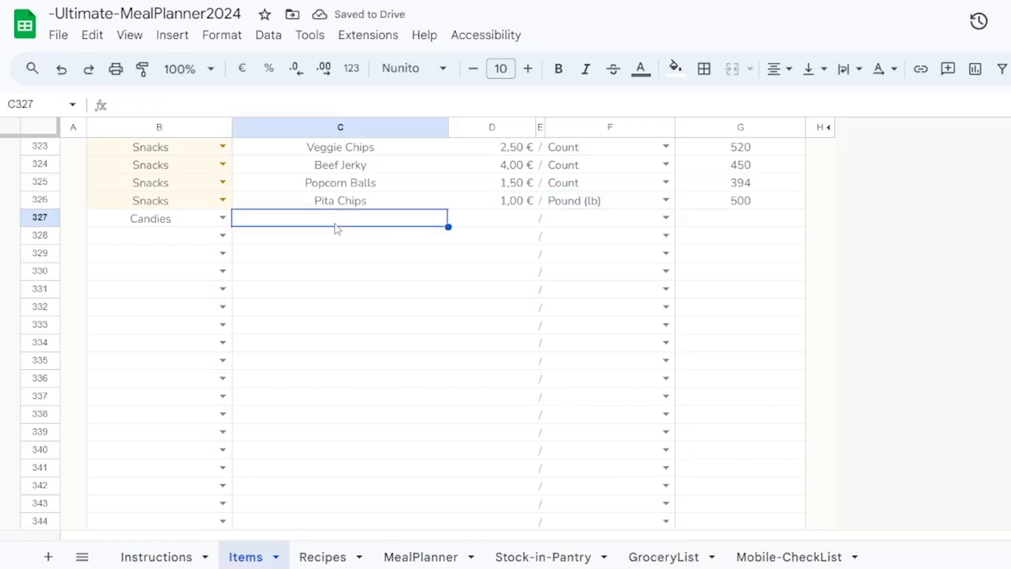
pyautogui.doubleClick(337, 220)
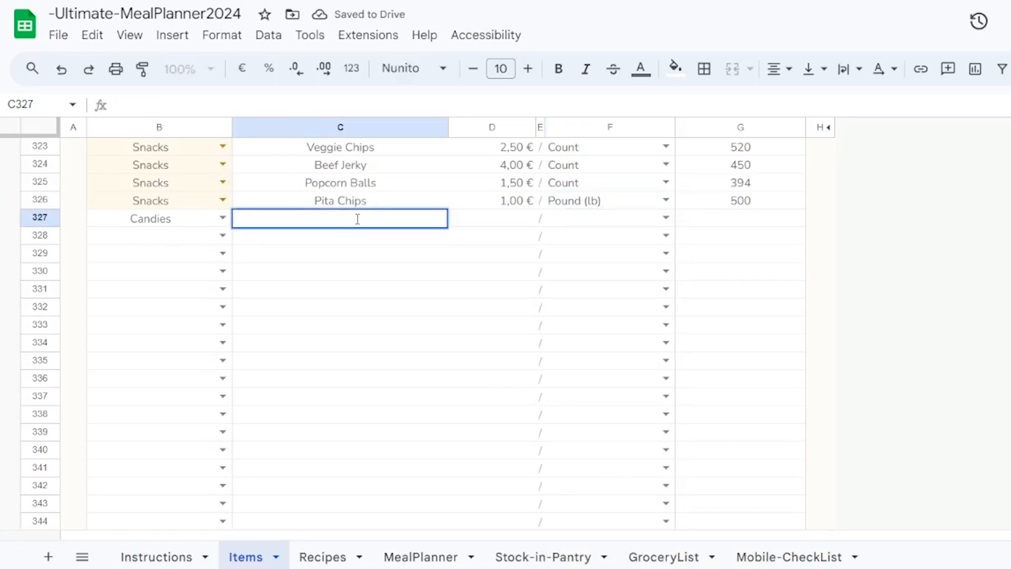
pyautogui.click(223, 218)
pyautogui.click(121, 287)
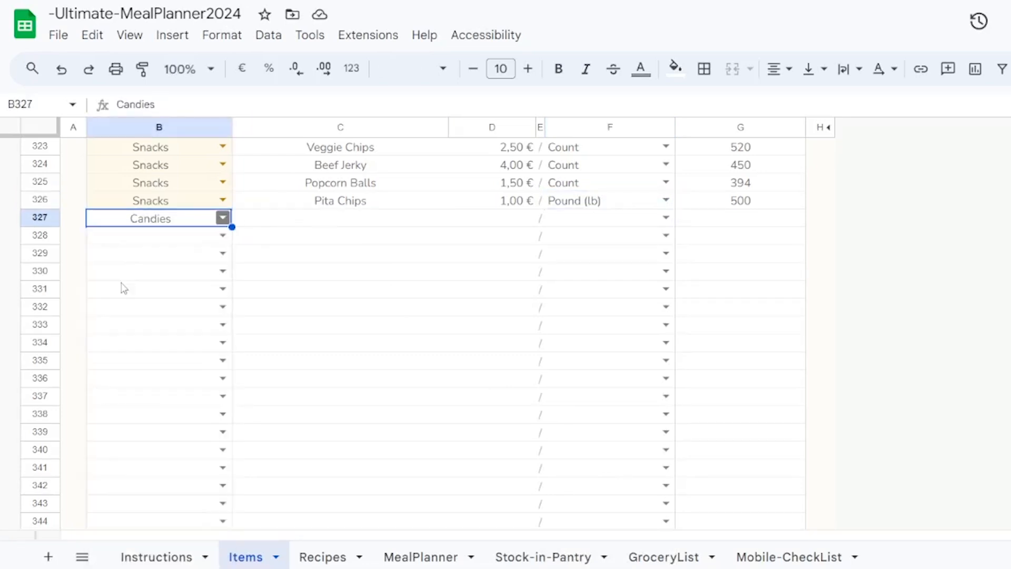
pyautogui.doubleClick(319, 219)
pyautogui.write('Marshmallows')
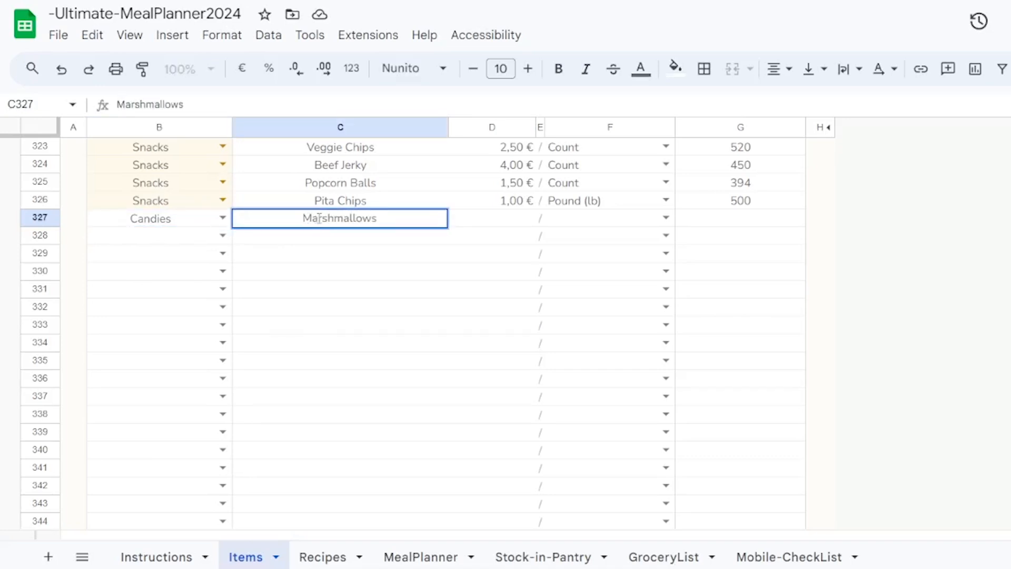
# Set the Marshmallows price to 1,30 € and choose a measurement unit for it
pyautogui.click(519, 218)
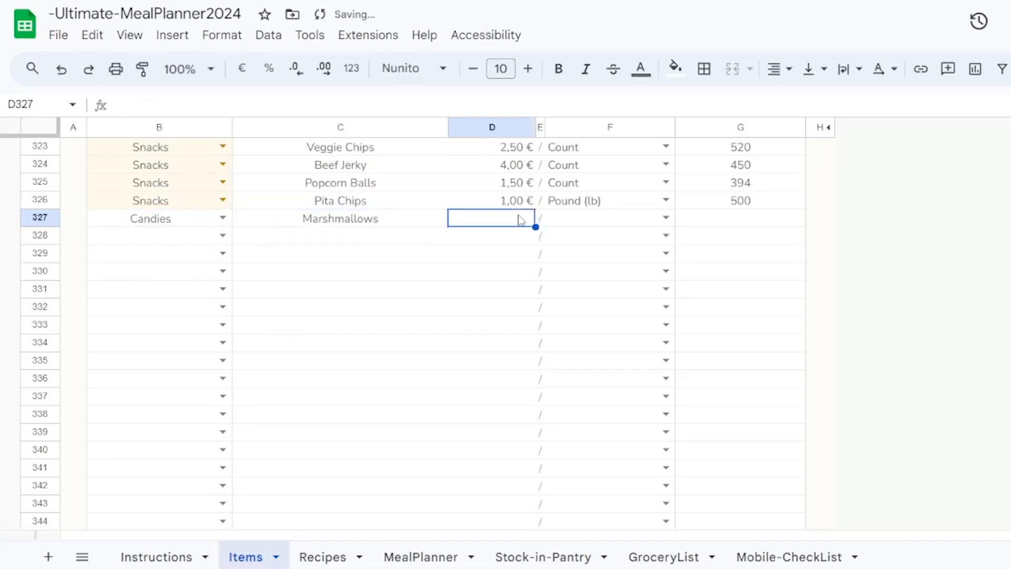
pyautogui.write('1,30')
pyautogui.click(584, 223)
pyautogui.click(656, 221)
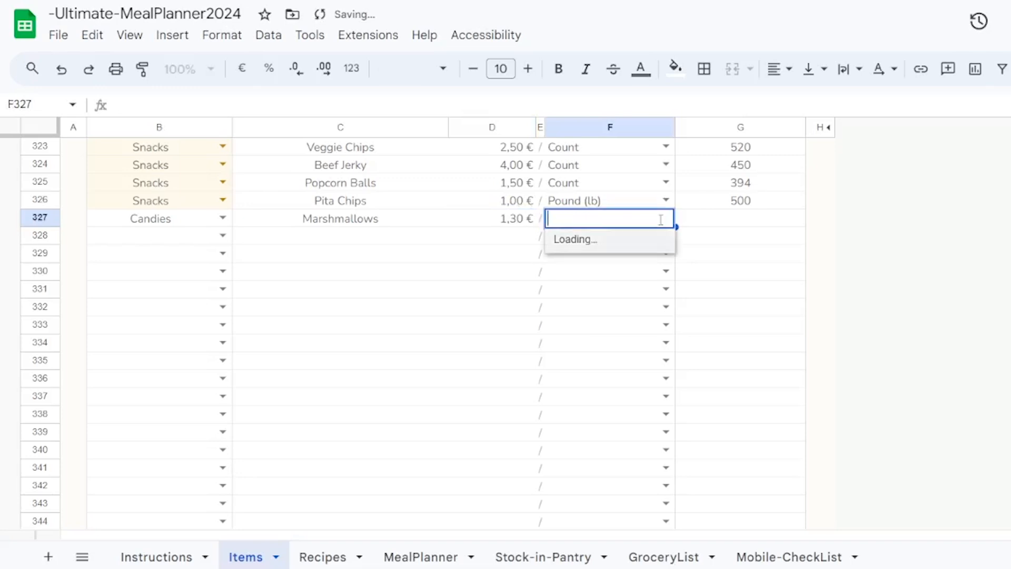
pyautogui.click(596, 493)
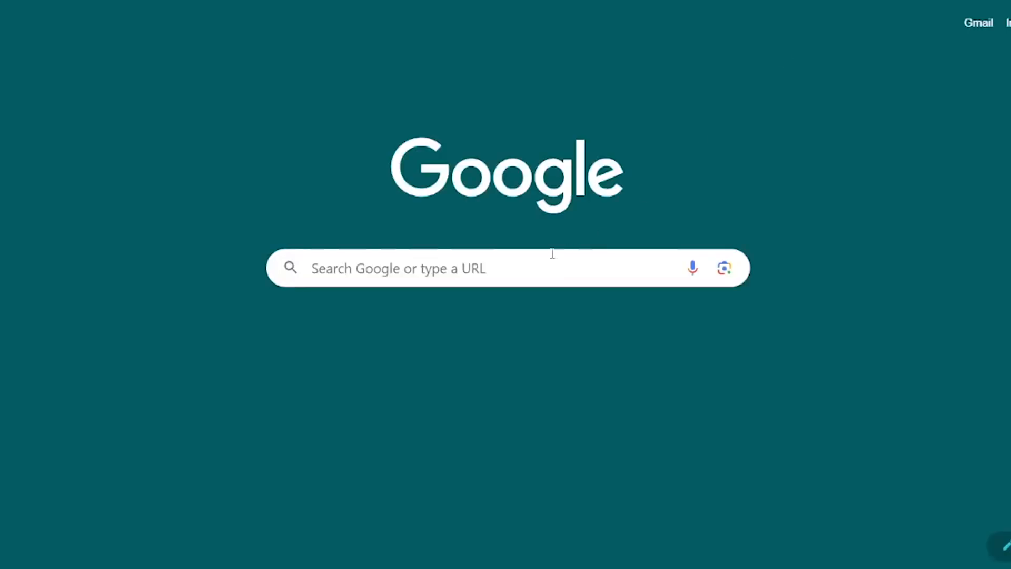
# Search Google for "How many calories are in one hundred grams of Marshmallows"
pyautogui.click(536, 260)
pyautogui.write('How ')
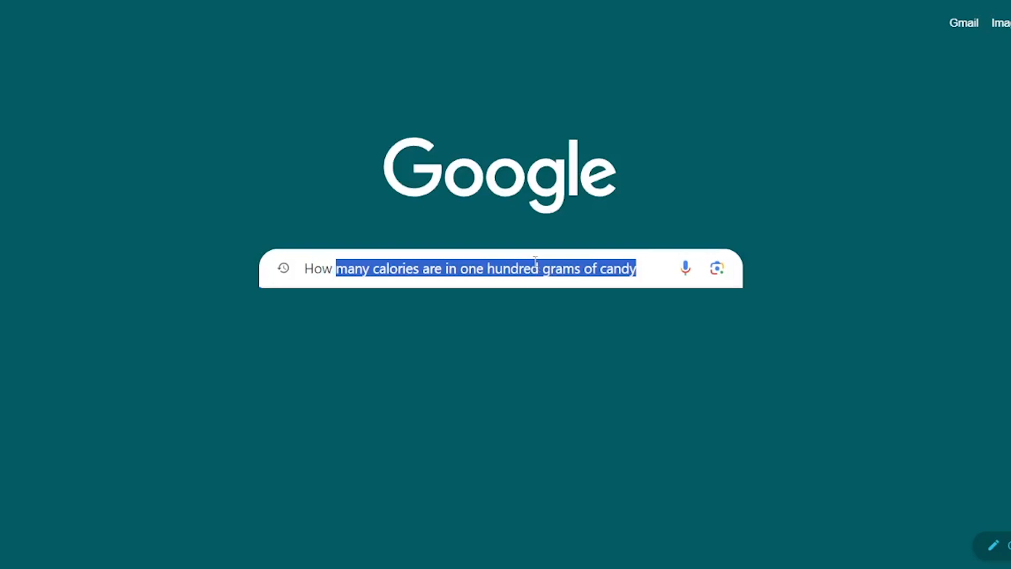
pyautogui.write('many calories are in o')
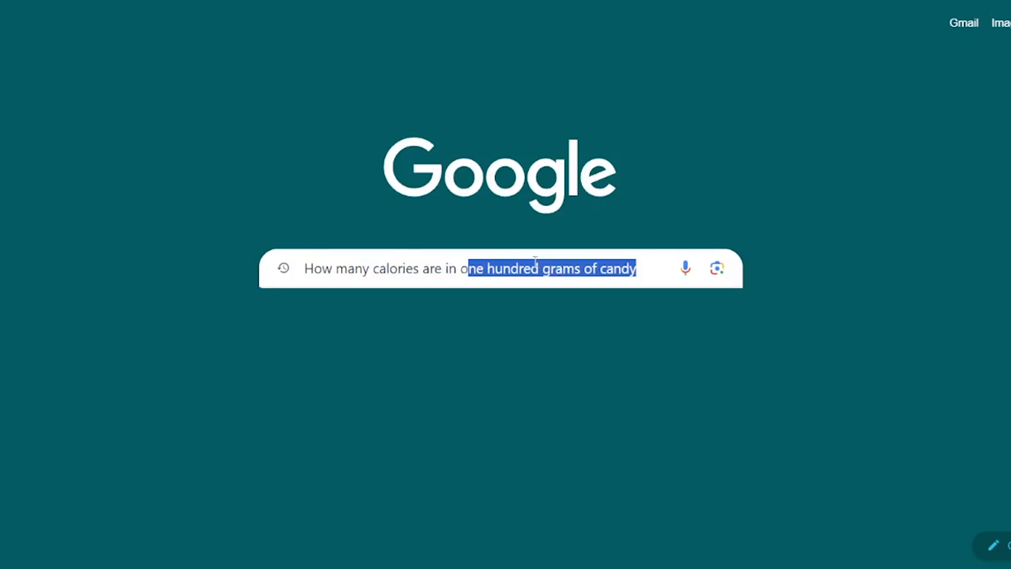
pyautogui.write('ne hundred grams of M')
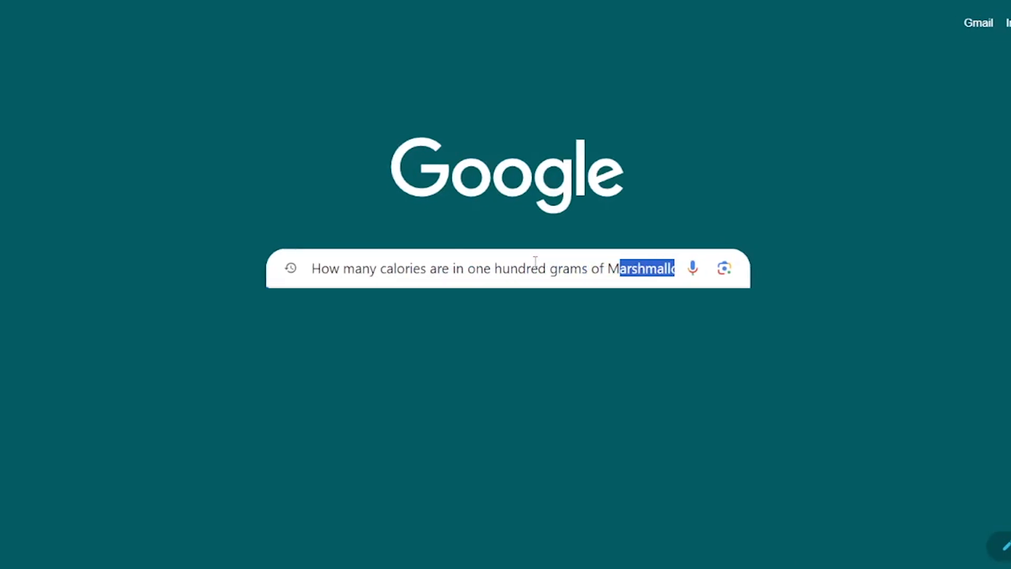
pyautogui.write('arshmallo')
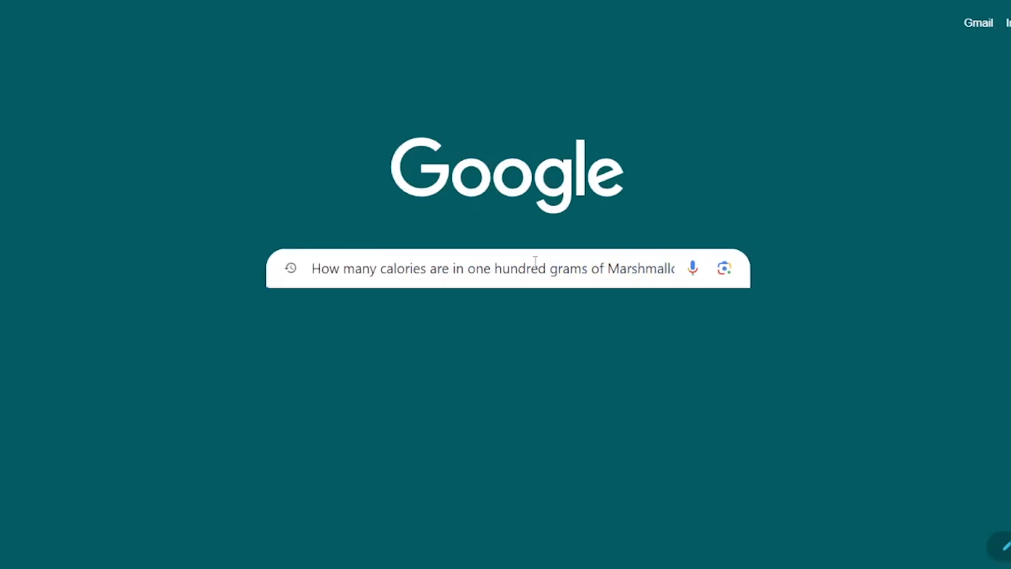
pyautogui.write('ws')
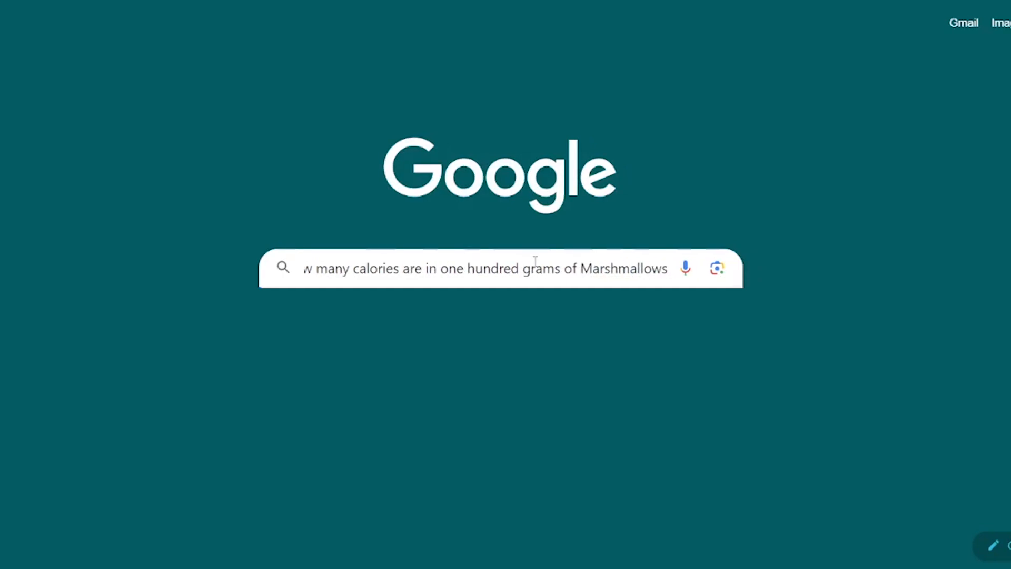
pyautogui.press('Return')
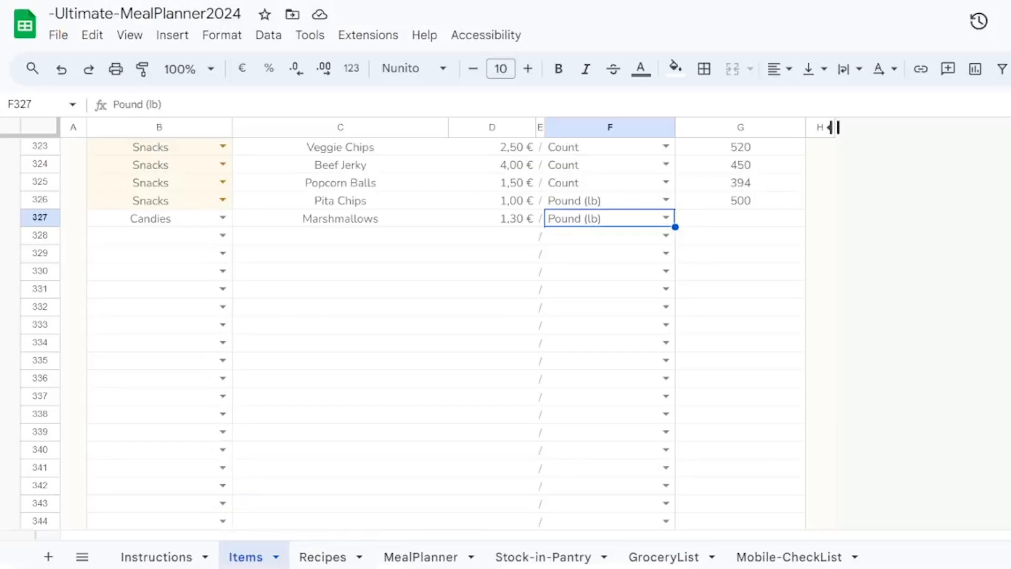
# Enter 318 as the approximate calories per 100 grams for Marshmallows in the Items sheet
pyautogui.click(725, 223)
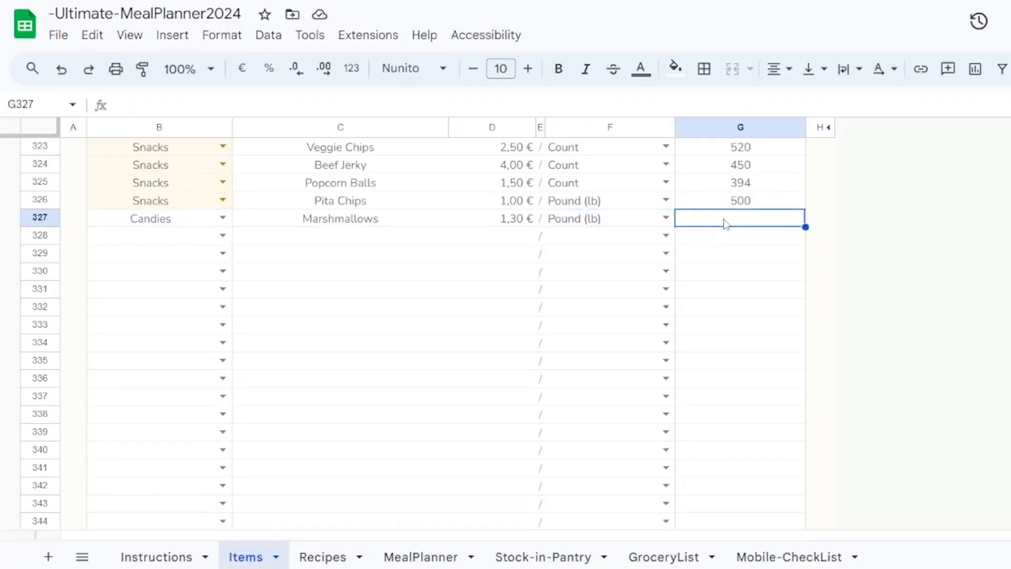
pyautogui.write('318')
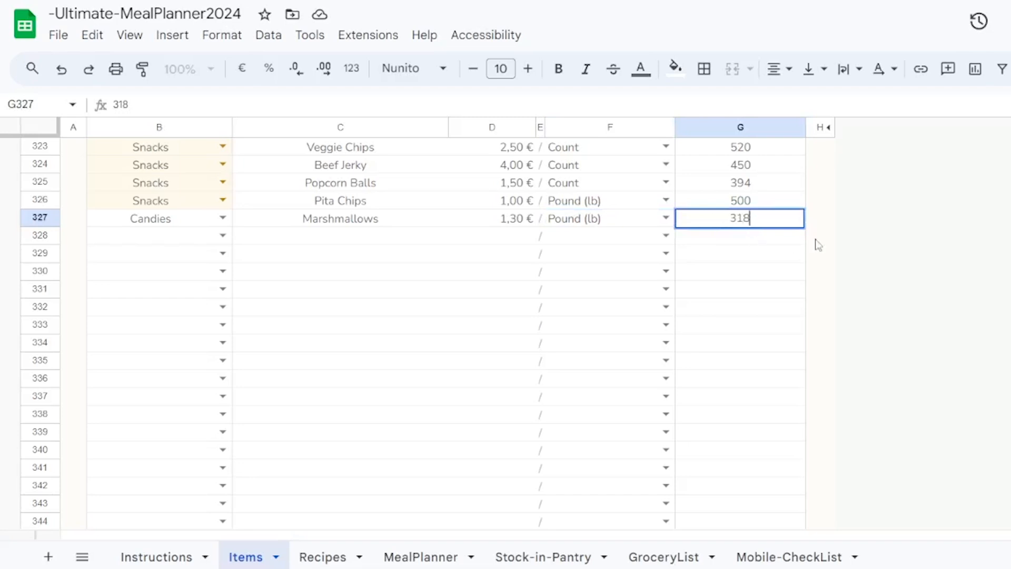
pyautogui.click(818, 245)
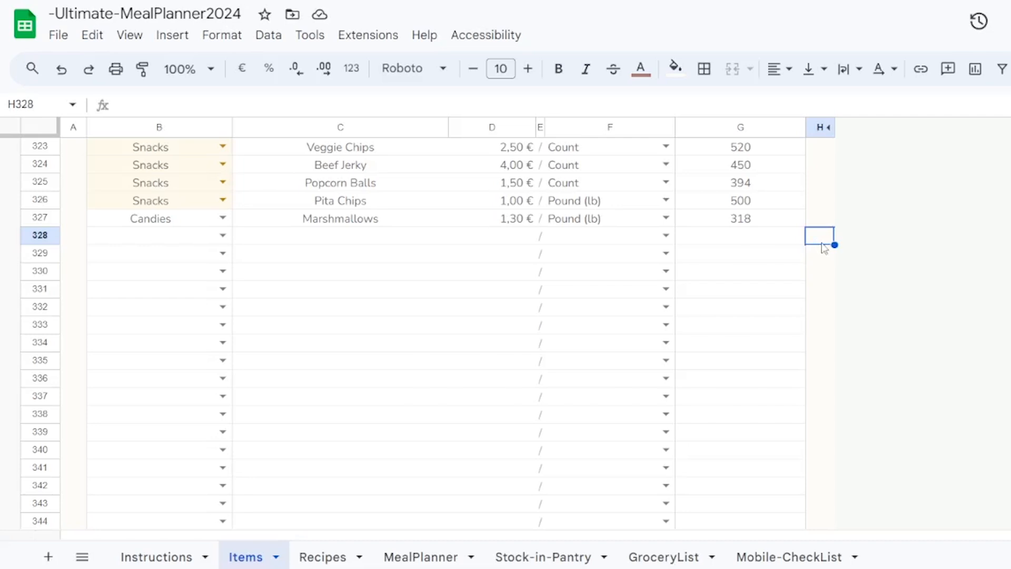
# Look up the row of Bananas with the Item Row Finder at the start of the Items sheet
pyautogui.scroll(20, 448, 333)
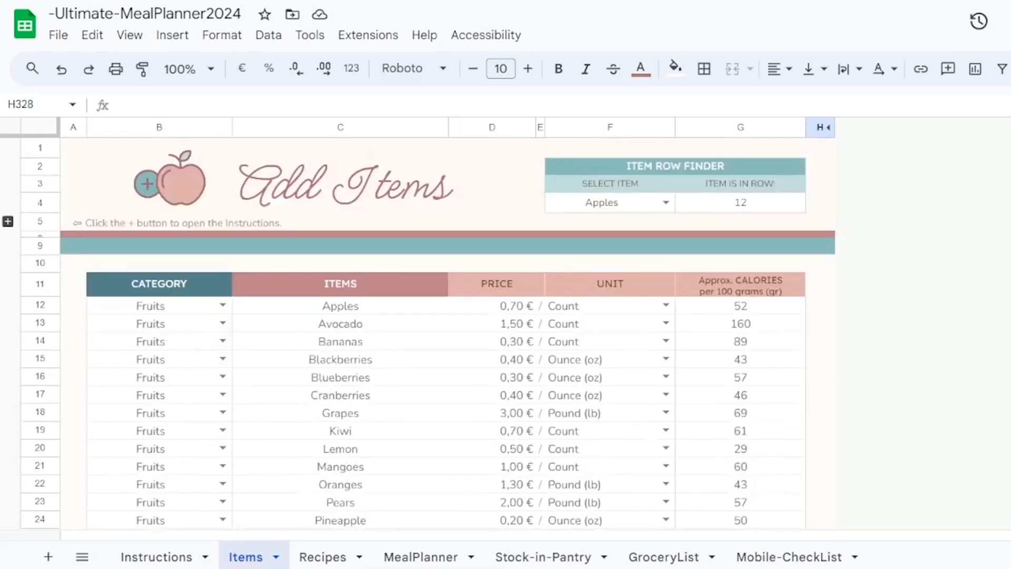
pyautogui.click(665, 202)
pyautogui.click(574, 513)
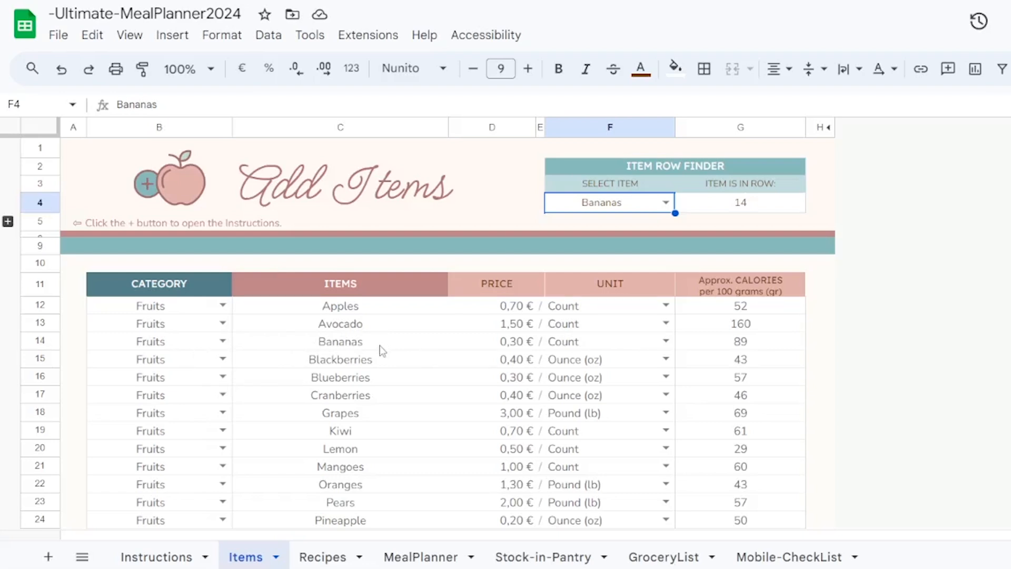
# Start a recipe in row 721 of the Recipes sheet with meal type Breakfast, name Breakfast Cereal and meal for 1
pyautogui.click(323, 557)
pyautogui.click(187, 344)
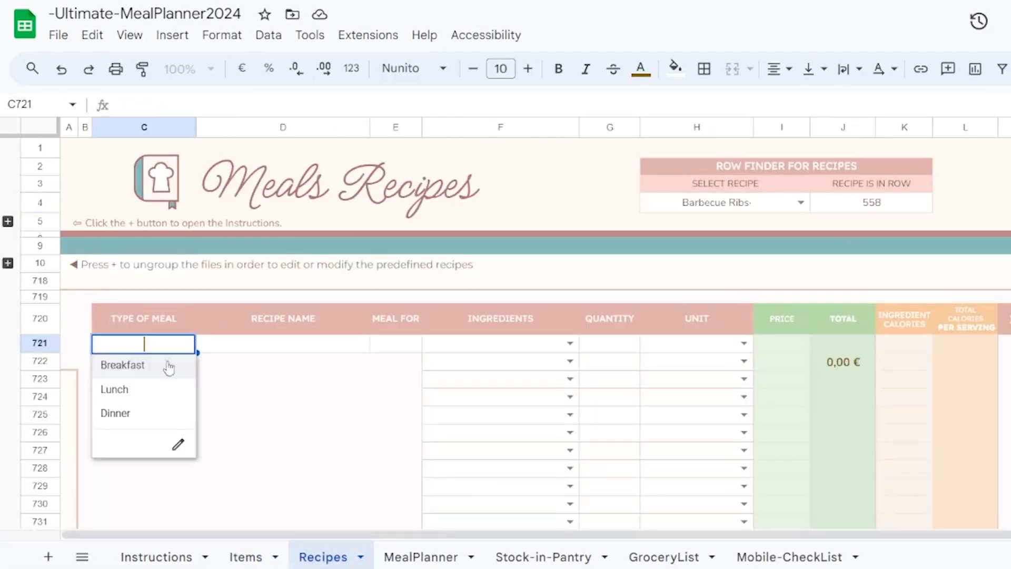
pyautogui.click(169, 368)
pyautogui.click(262, 344)
pyautogui.write('Breakfast Cereal')
# Add Milk as the first ingredient of the Breakfast Cereal recipe with quantity 1 and unit Cup
pyautogui.click(463, 348)
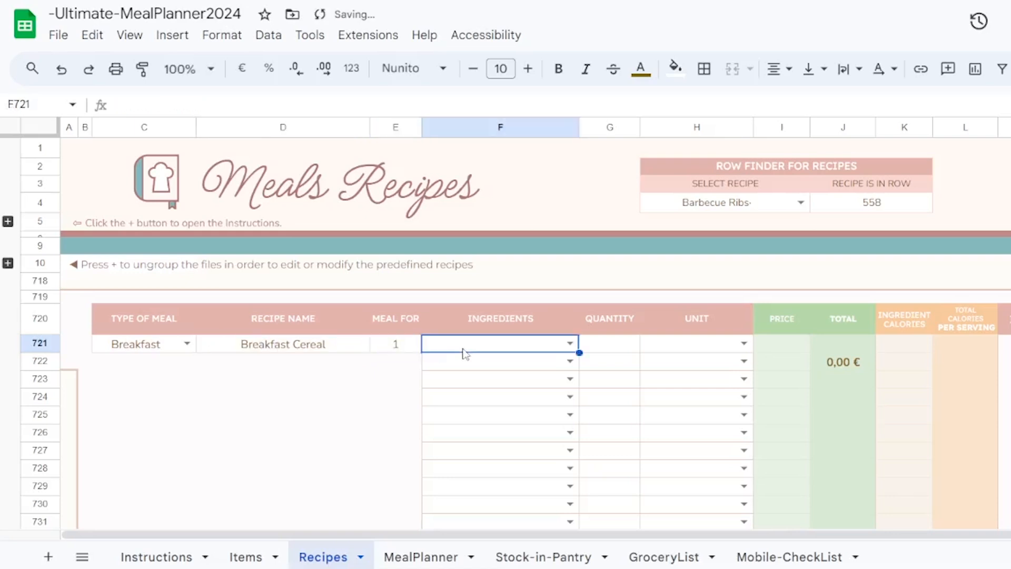
pyautogui.write('mil')
pyautogui.click(493, 507)
pyautogui.click(621, 354)
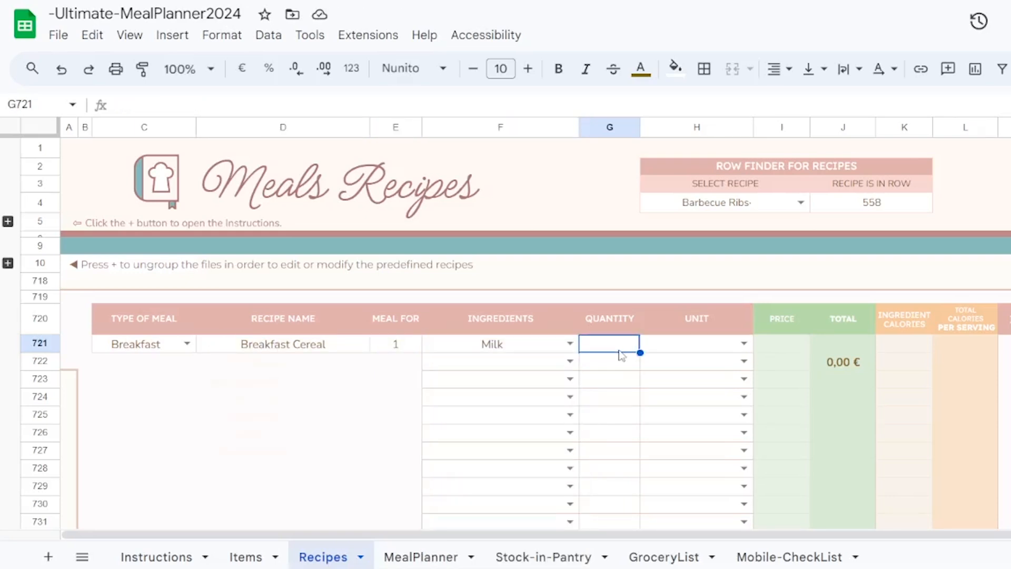
pyautogui.write('1')
pyautogui.click(678, 345)
pyautogui.write('c')
pyautogui.click(672, 364)
# Add Strawberries as the second ingredient with quantity 0,5 and unit Cup
pyautogui.doubleClick(517, 361)
pyautogui.write('Stra')
pyautogui.click(508, 383)
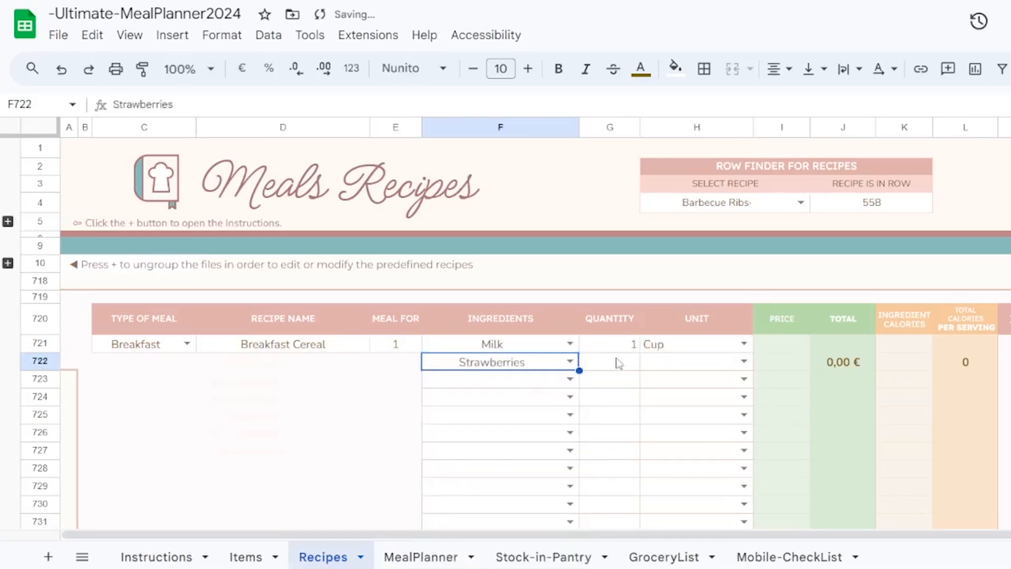
pyautogui.click(617, 360)
pyautogui.write('0,5')
pyautogui.click(653, 366)
pyautogui.write('c')
pyautogui.click(664, 383)
# Add Breakfast Cereal as the third ingredient in row 723 with quantity 1 and unit Cup
pyautogui.click(517, 383)
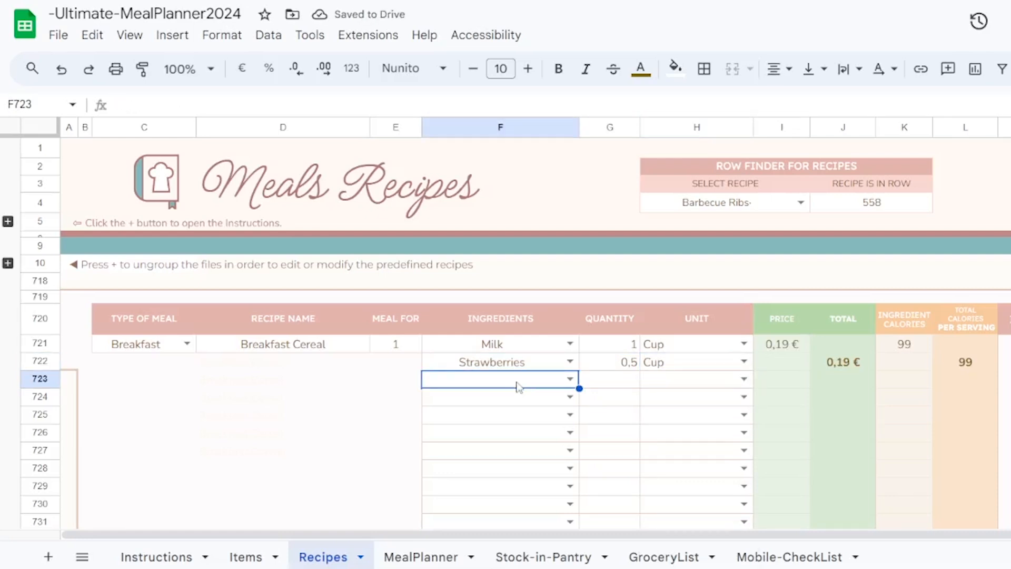
pyautogui.write('Bre')
pyautogui.click(474, 447)
pyautogui.click(611, 379)
pyautogui.write('1')
pyautogui.click(684, 380)
pyautogui.write('c')
pyautogui.click(659, 400)
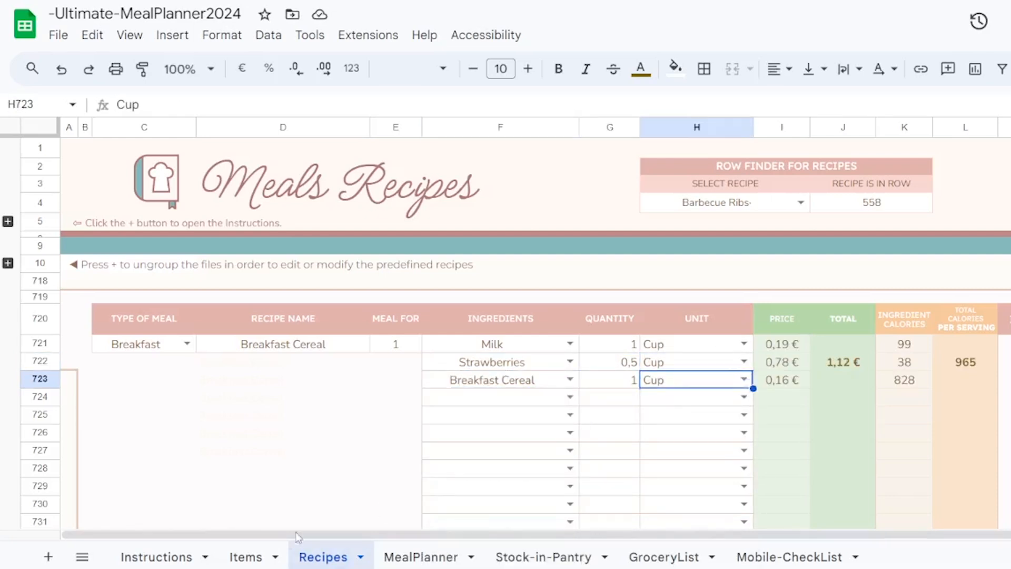
# Look up the row of Breakfast Cereal with the Items sheet's row finder and view its price and calories there
pyautogui.click(245, 557)
pyautogui.click(614, 204)
pyautogui.write('bre')
pyautogui.click(591, 223)
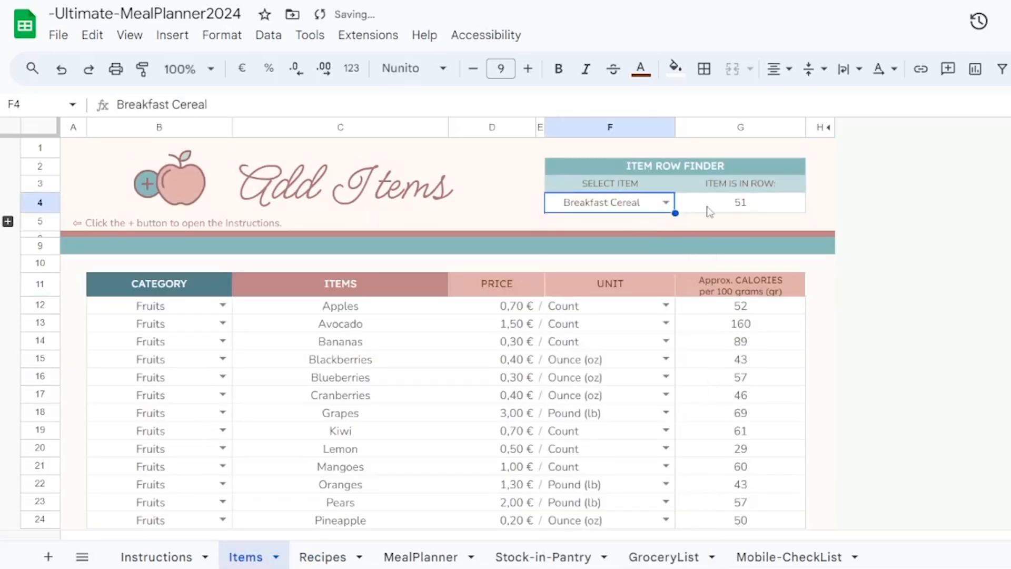
pyautogui.scroll(-15, 185, 456)
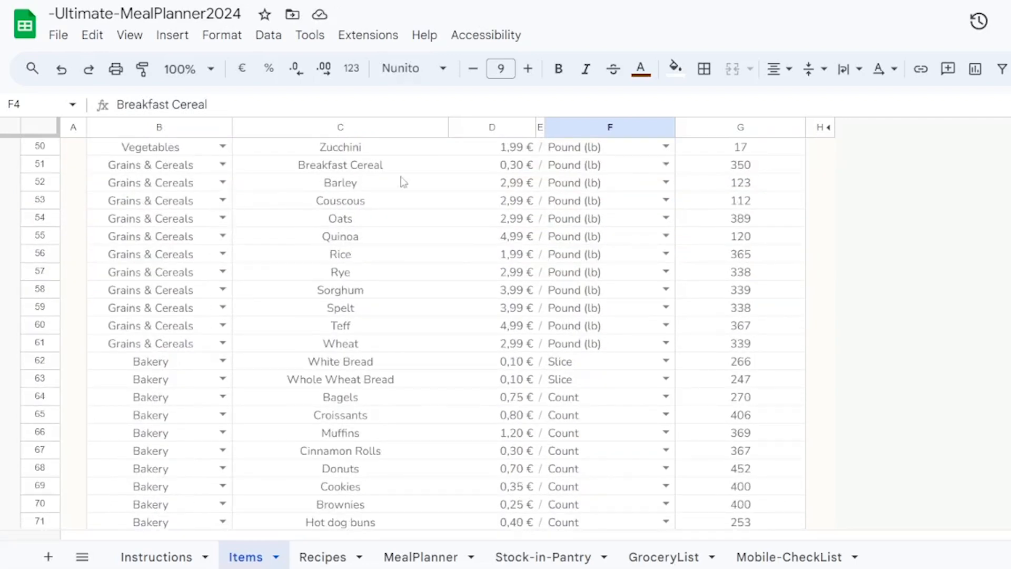
# Plan Breakfast Cereal as the first Monday breakfast of Week 1 in the MealPlanner sheet and check the GroceryList sheet
pyautogui.click(421, 557)
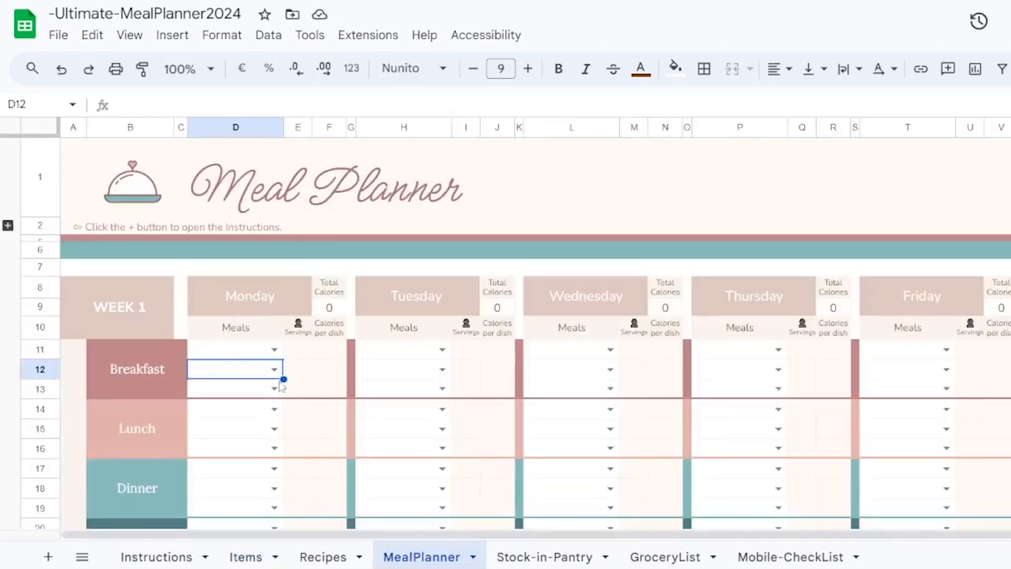
pyautogui.click(274, 350)
pyautogui.click(264, 379)
pyautogui.click(665, 556)
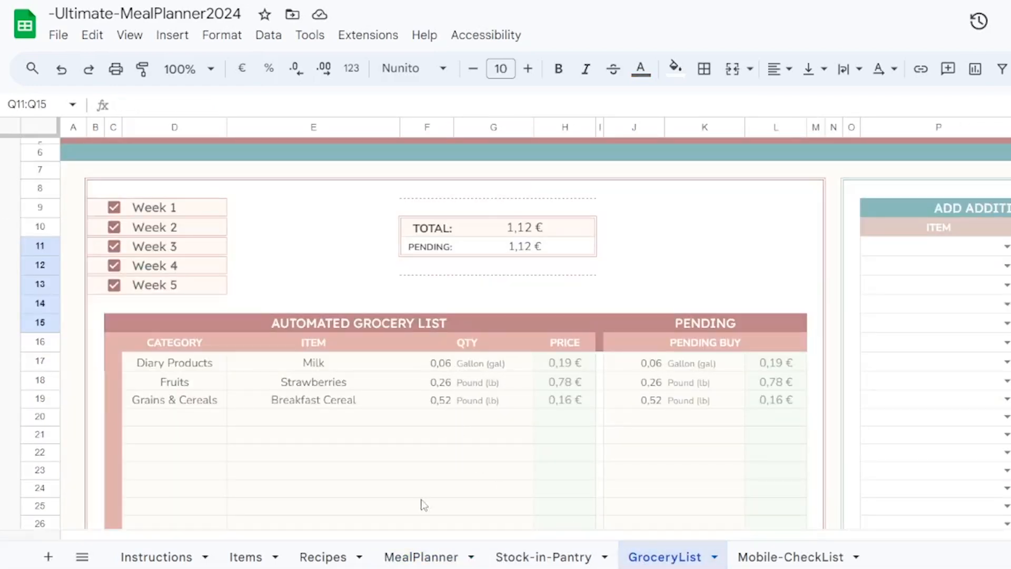
# Set the servings of Monday's Breakfast Cereal to 2 in the MealPlanner and check the updated grocery list
pyautogui.click(422, 557)
pyautogui.click(299, 357)
pyautogui.write('2')
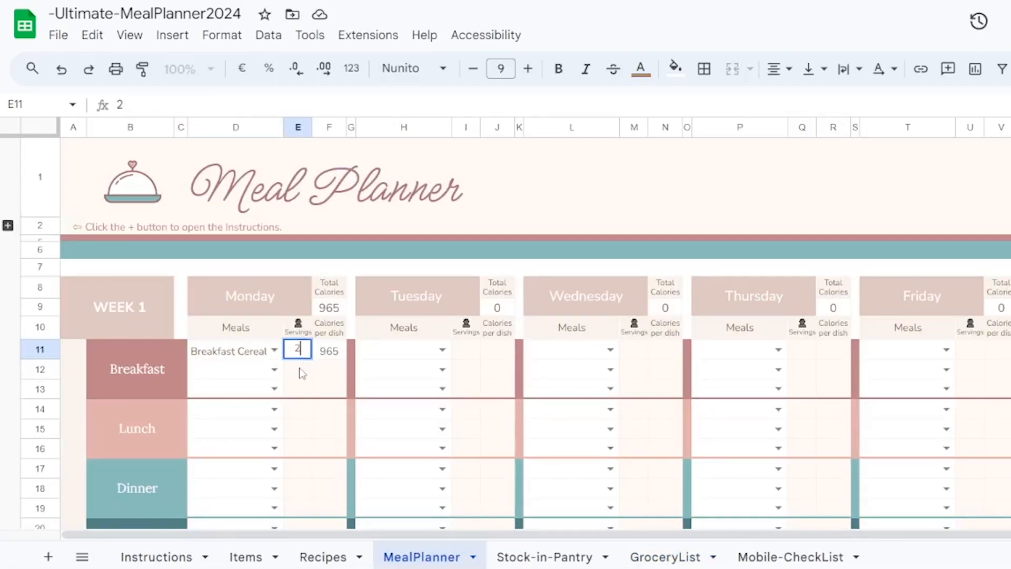
pyautogui.press('Return')
pyautogui.click(666, 557)
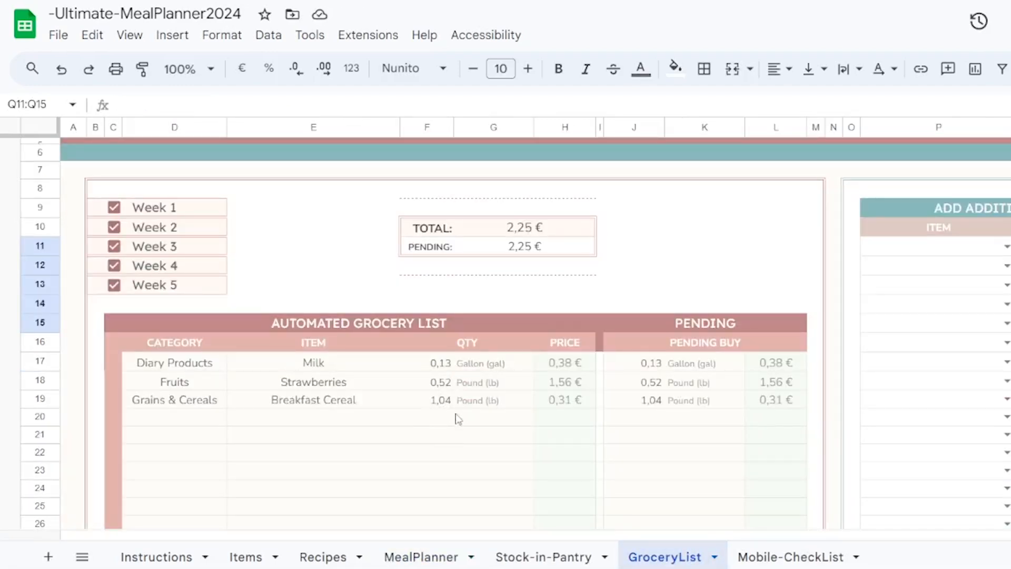
# Add Blueberries as the fourth ingredient of the Breakfast Cereal recipe with quantity 0,2 and unit Pound (lb)
pyautogui.click(323, 557)
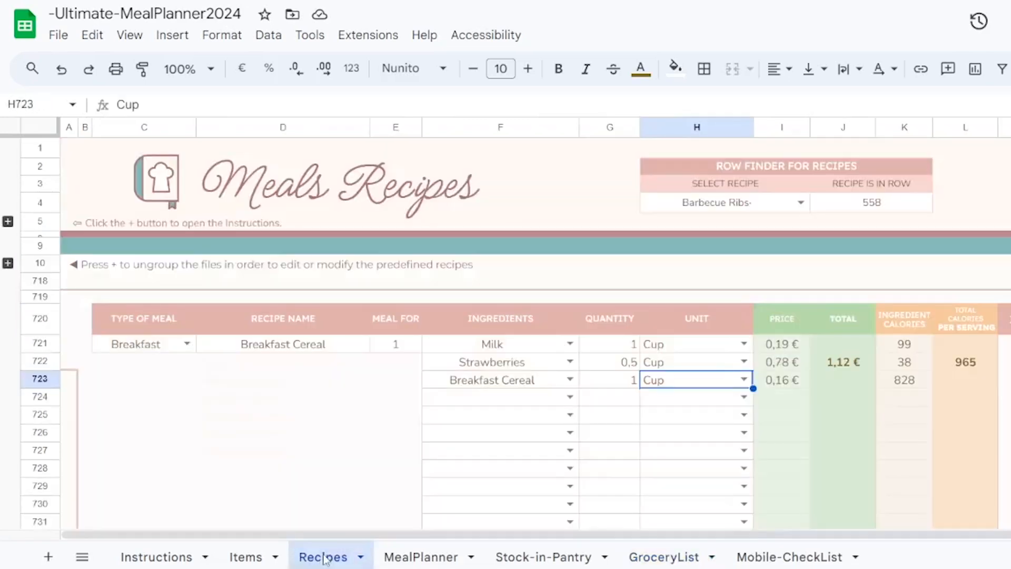
pyautogui.click(564, 397)
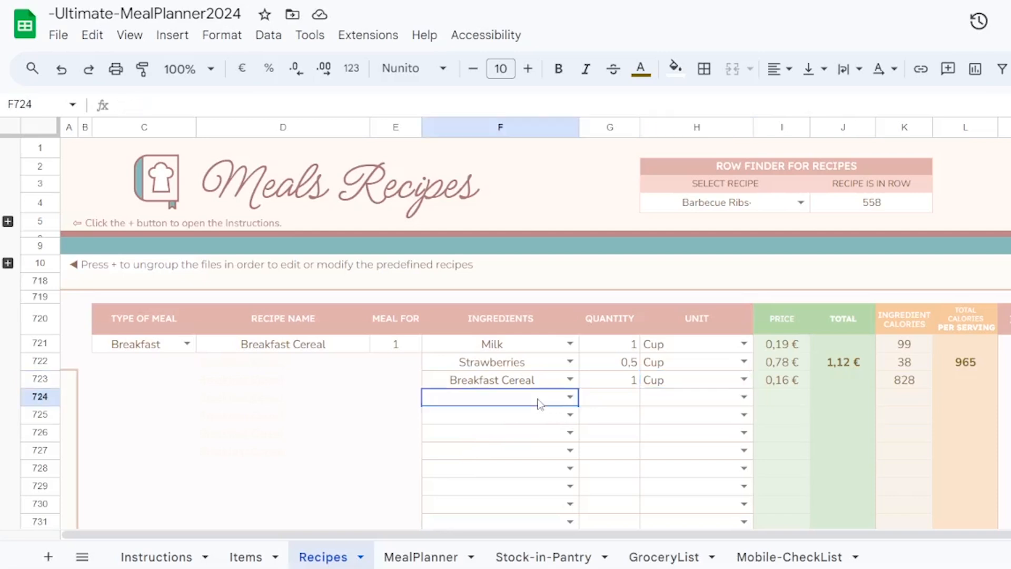
pyautogui.write('blu')
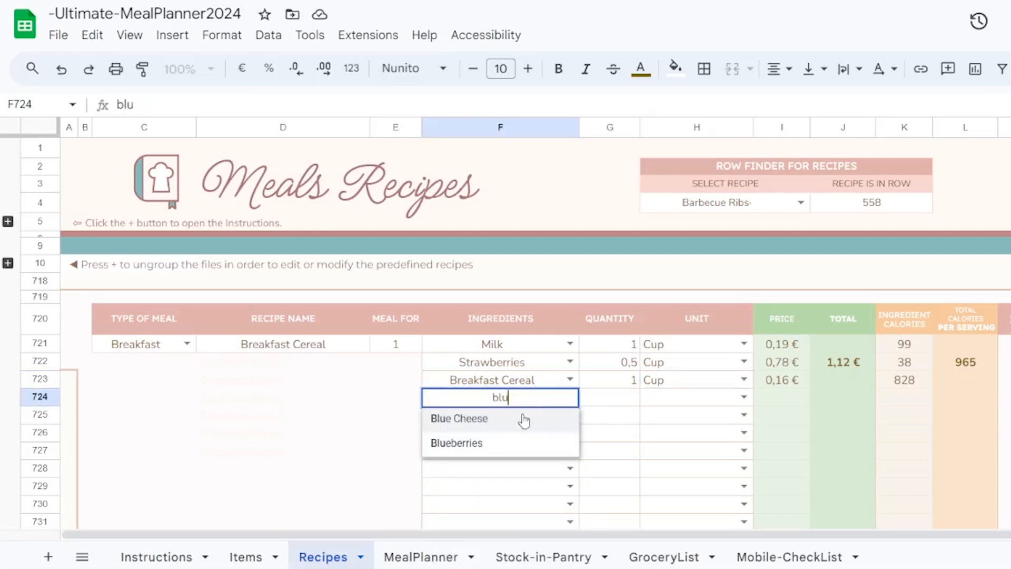
pyautogui.click(490, 445)
pyautogui.click(608, 404)
pyautogui.write('0,2')
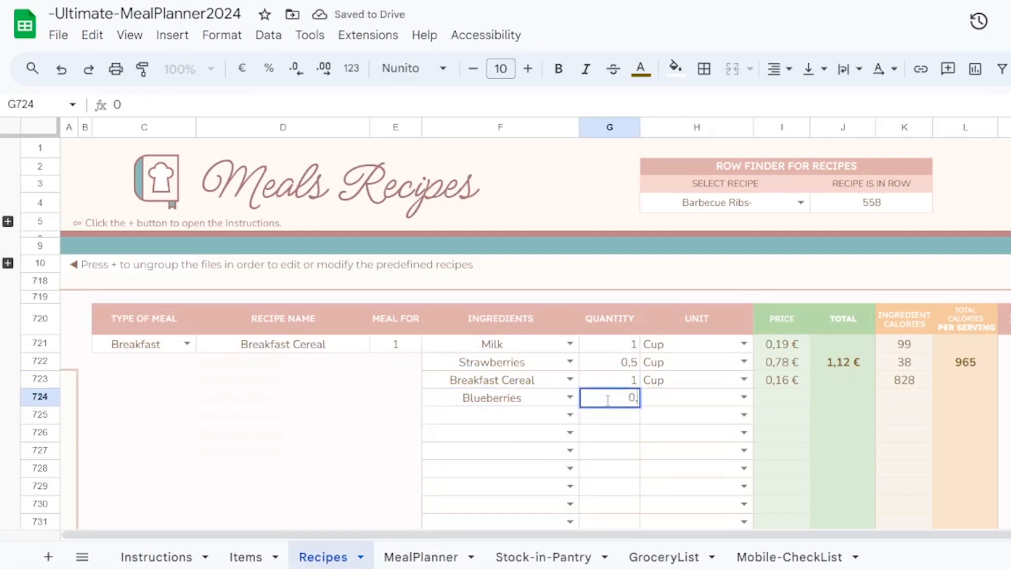
pyautogui.click(743, 398)
pyautogui.write('pou')
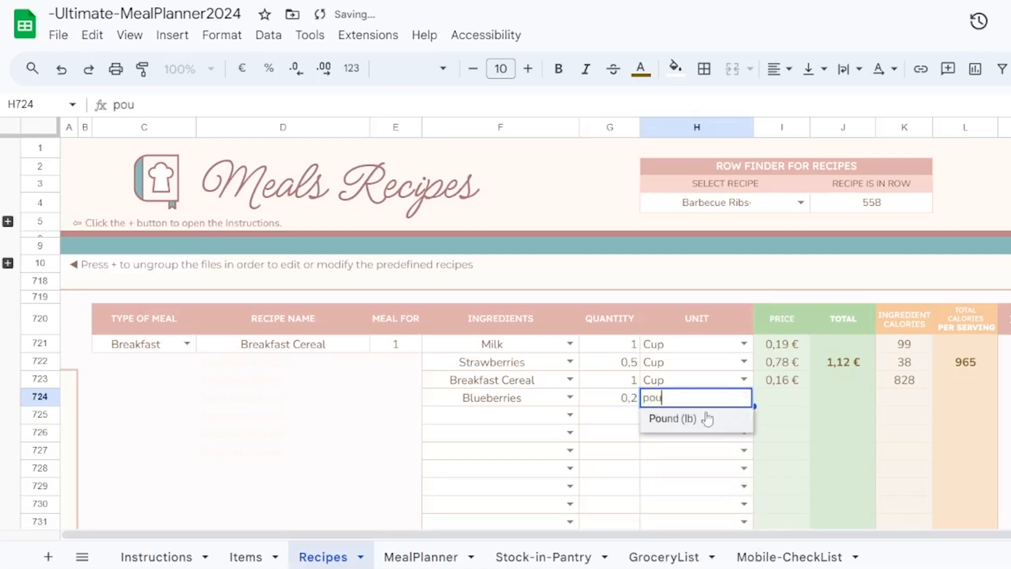
pyautogui.click(697, 418)
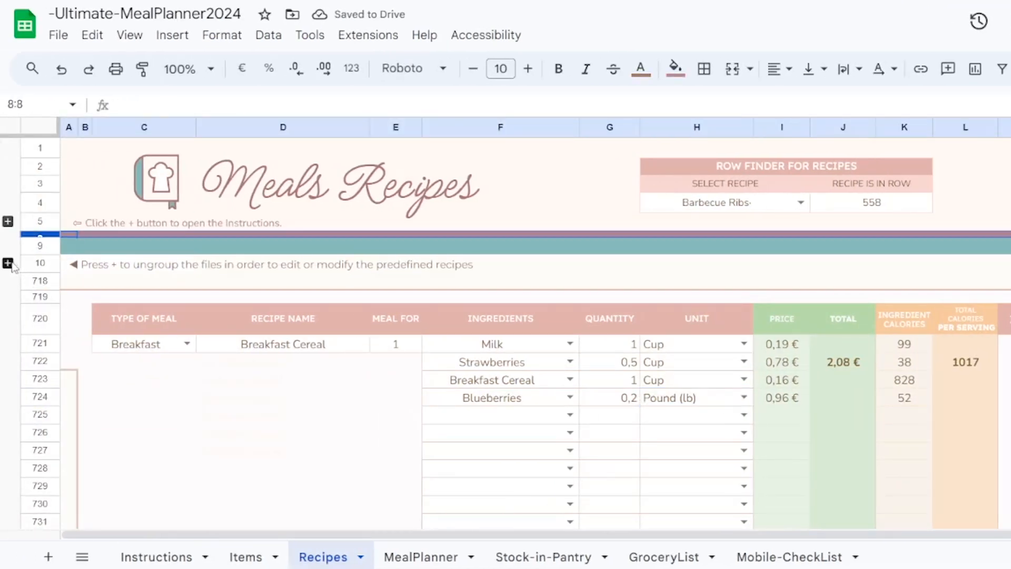
# Ungroup the predefined recipes, browse through them and view the row actions available for row 87 between two recipes
pyautogui.click(8, 263)
pyautogui.click(87, 364)
pyautogui.scroll(-5, 429, 353)
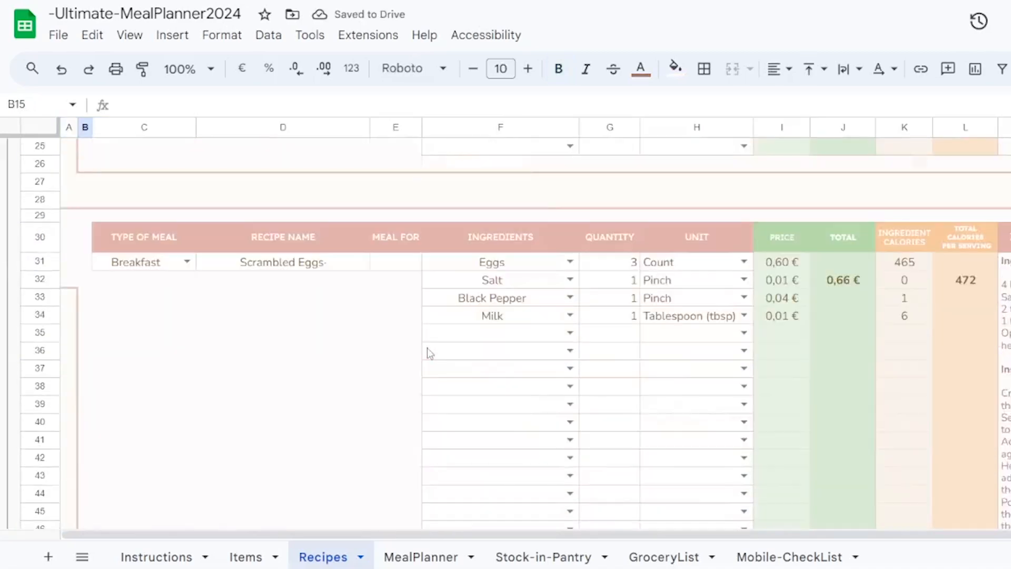
pyautogui.scroll(-6, 428, 353)
pyautogui.scroll(-9, 451, 397)
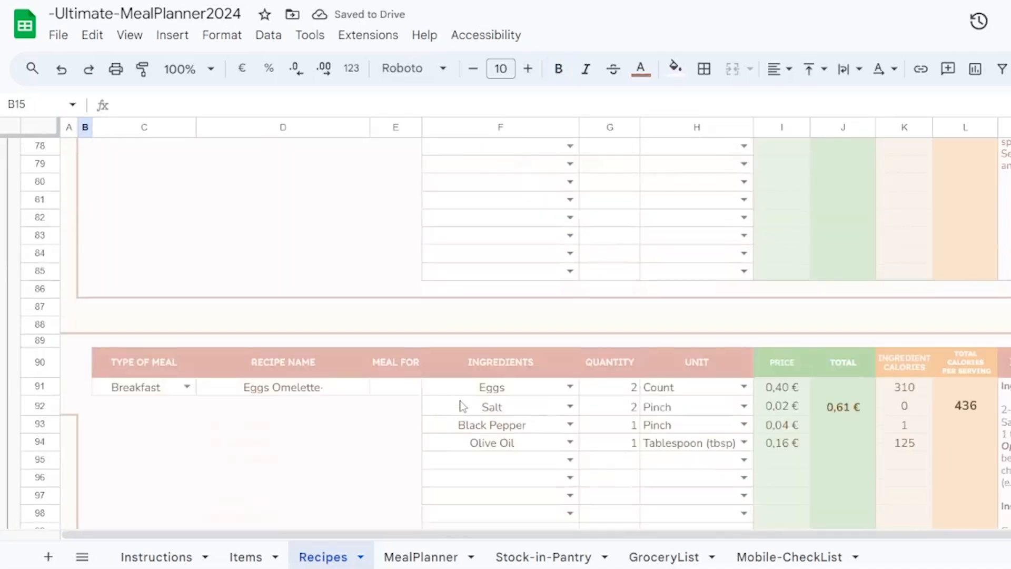
pyautogui.rightClick(40, 309)
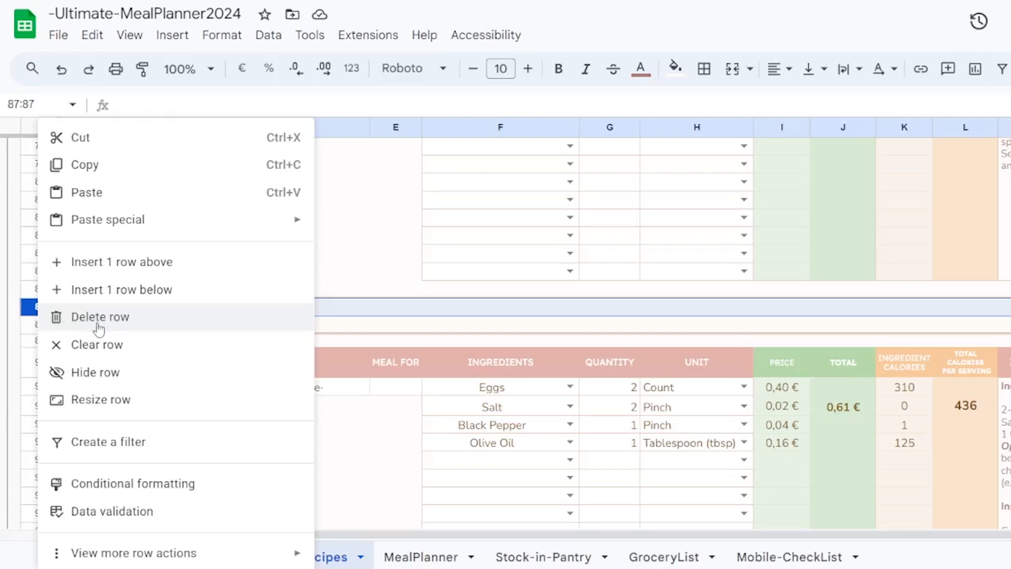
pyautogui.click(367, 333)
# Look up Barbecue Ribs with the recipe row finder and go to its recipe at row 571 of the Recipes sheet
pyautogui.scroll(20, 516, 332)
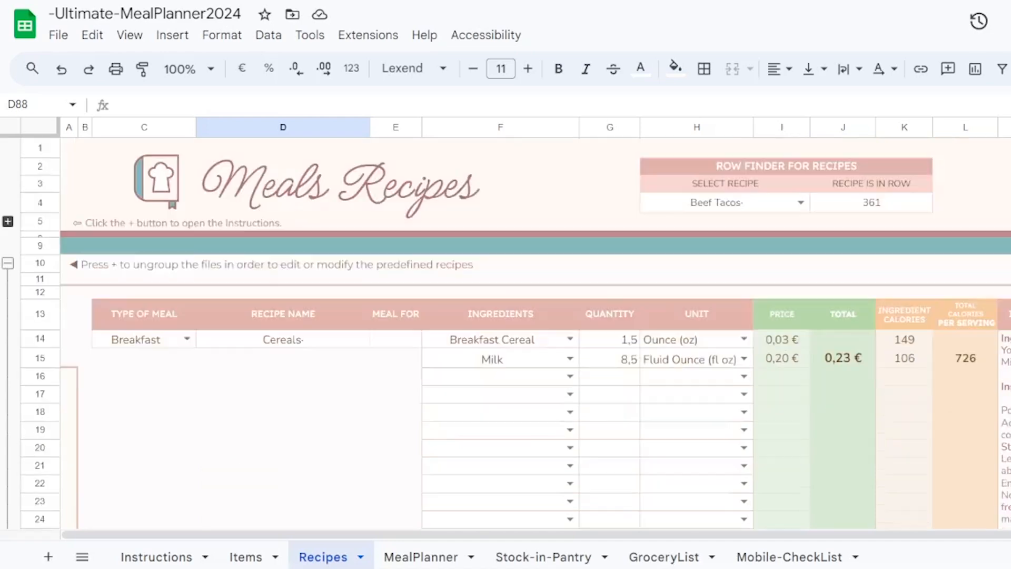
pyautogui.click(801, 202)
pyautogui.click(694, 274)
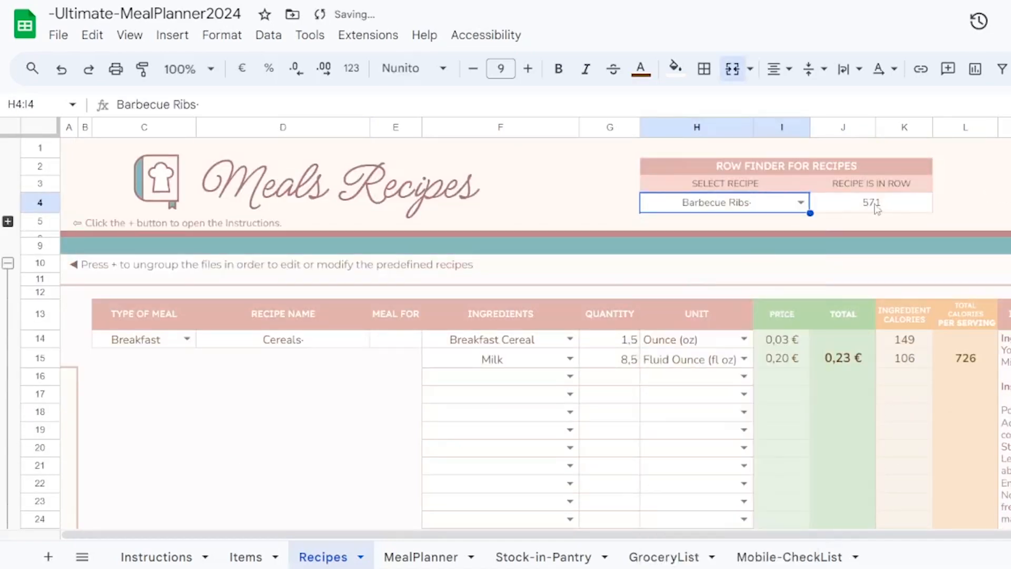
pyautogui.scroll(-20, 222, 326)
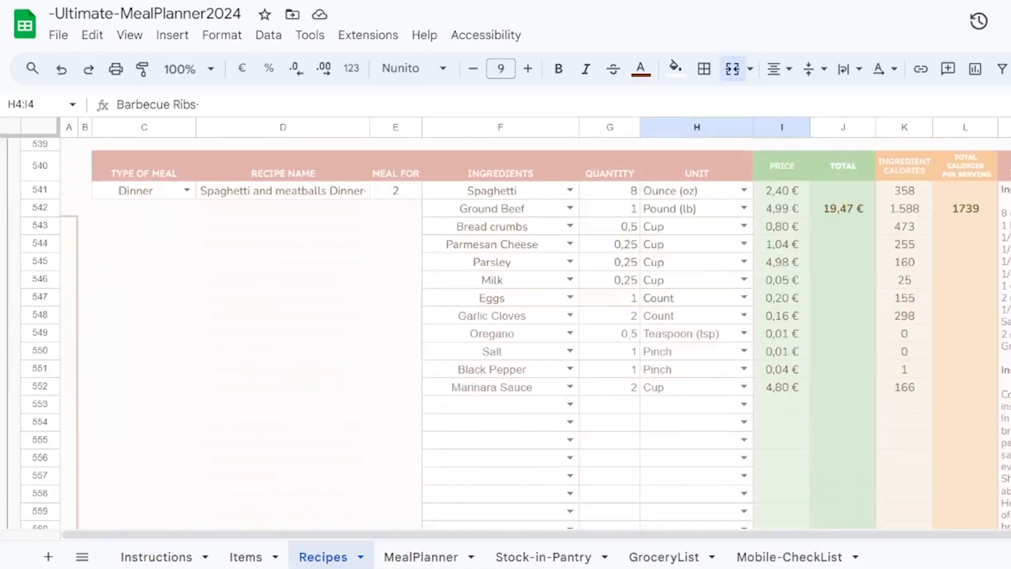
pyautogui.click(174, 338)
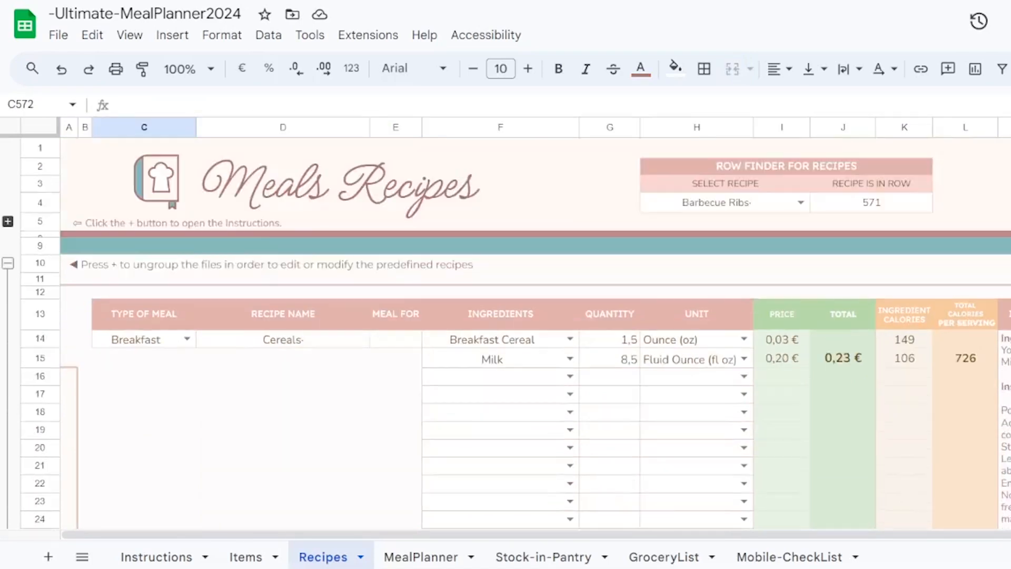
# Show the MealPlanner sheet at 80% zoom
pyautogui.click(446, 556)
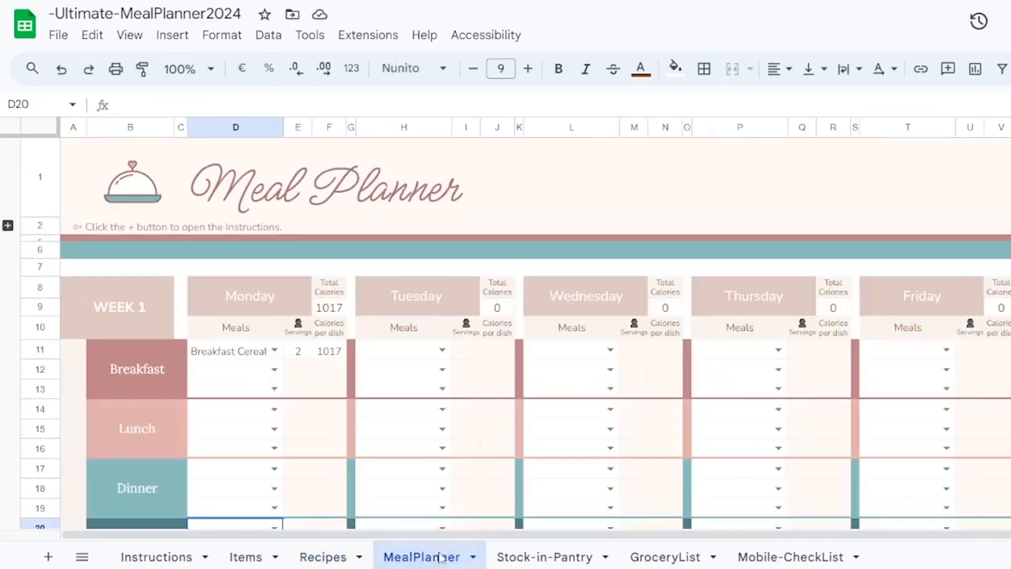
pyautogui.click(179, 69)
pyautogui.write('80')
pyautogui.press('Return')
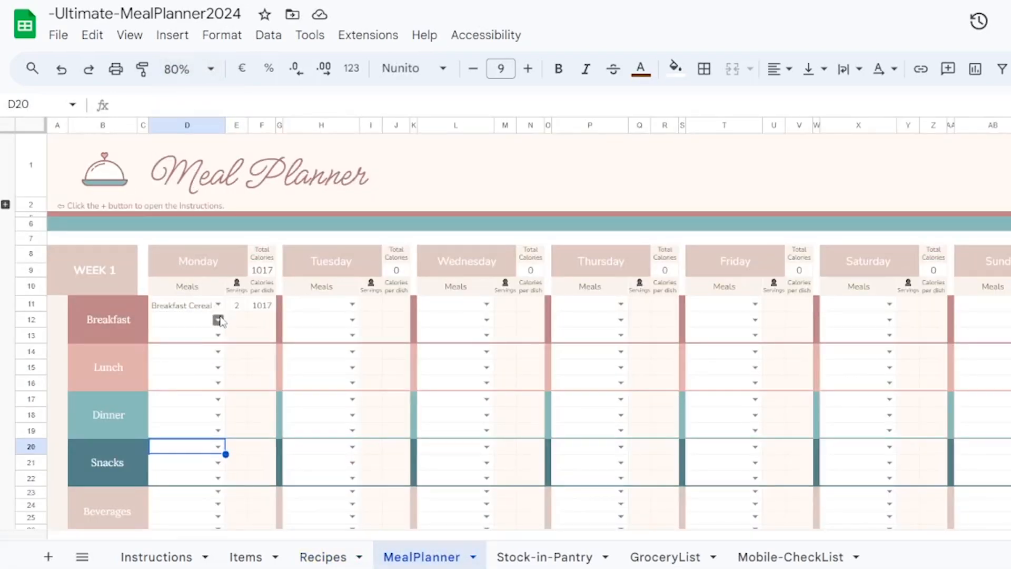
# Review Monday's dinner choices and the Snacks and Beverages sections of the MealPlanner against the matching categories in the Items sheet
pyautogui.click(204, 401)
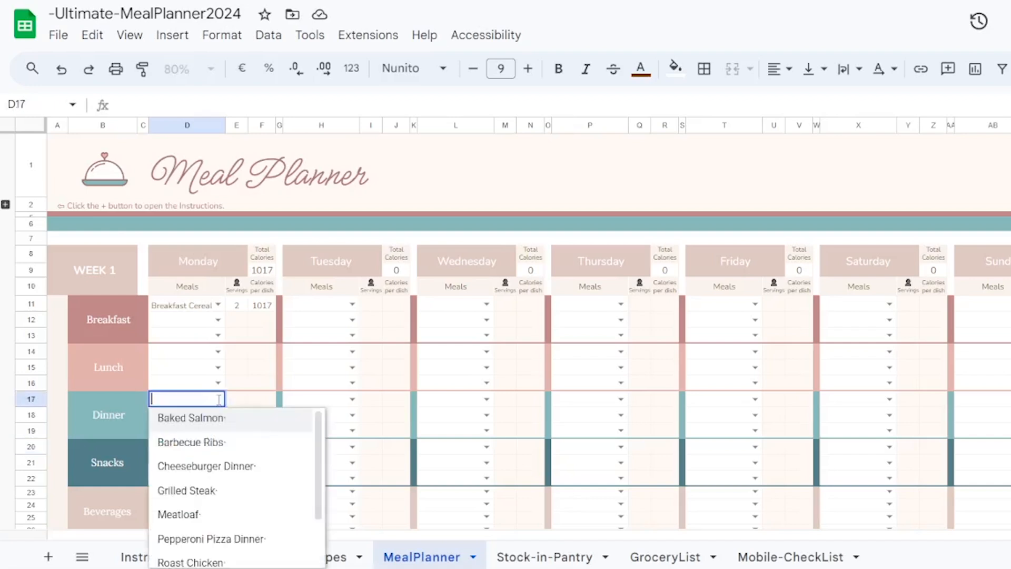
pyautogui.click(121, 413)
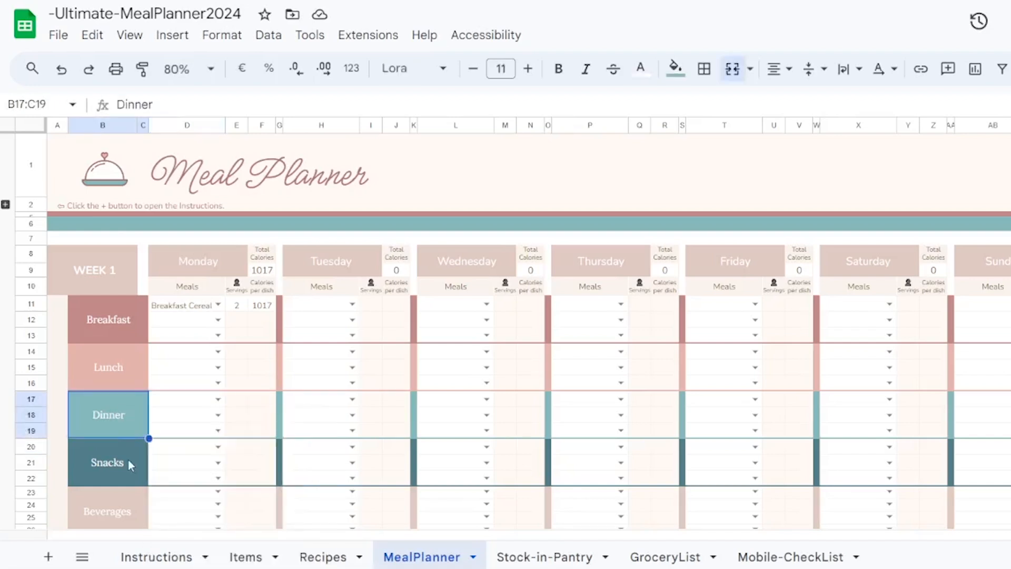
pyautogui.click(128, 460)
pyautogui.click(128, 504)
pyautogui.click(243, 557)
pyautogui.scroll(3, 139, 231)
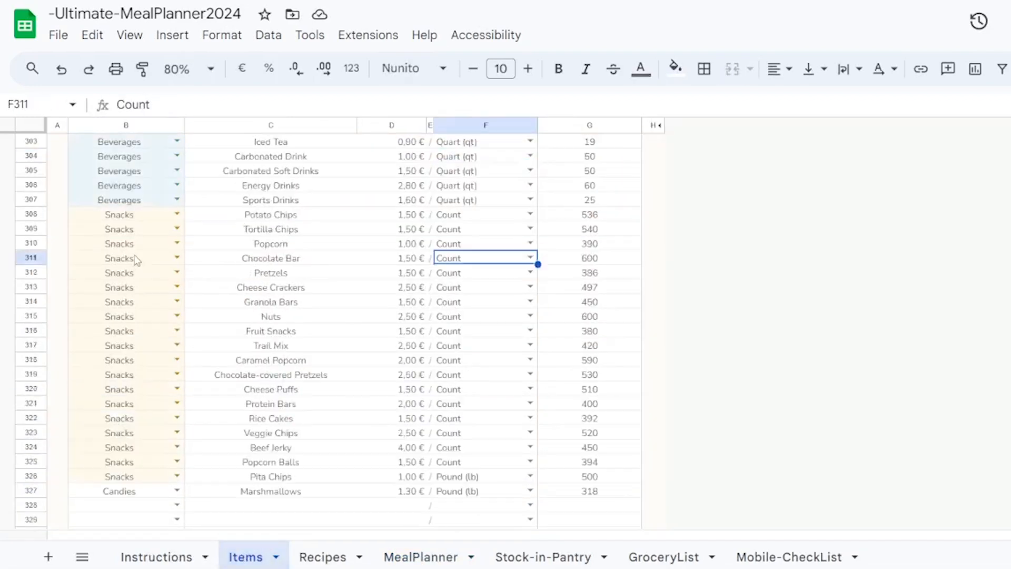
pyautogui.click(408, 554)
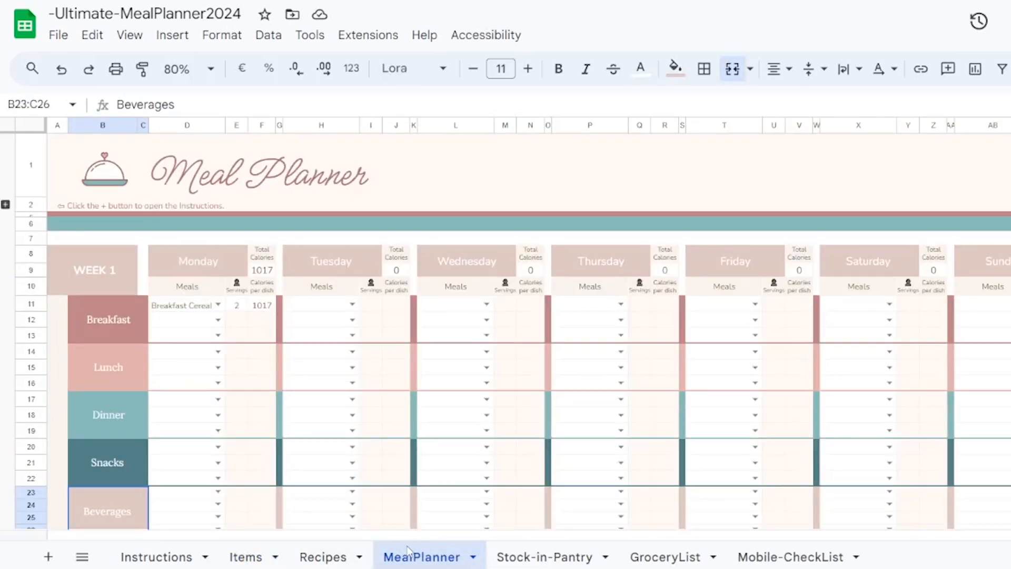
# Plan Fruit Snacks and Iced Tea for Monday of Week 1 and check the Iced Tea row in the Items sheet
pyautogui.click(218, 446)
pyautogui.click(182, 320)
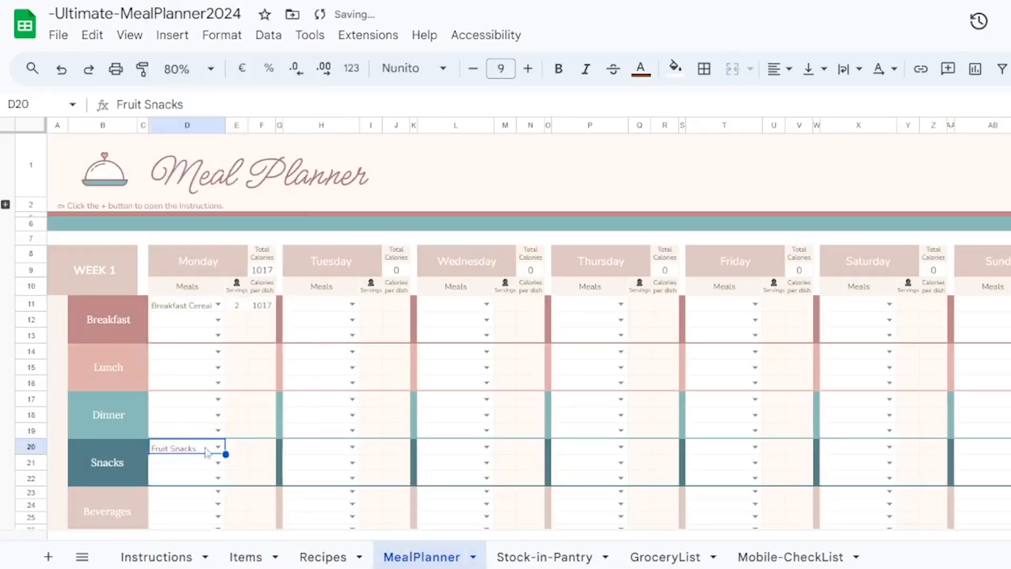
pyautogui.click(218, 492)
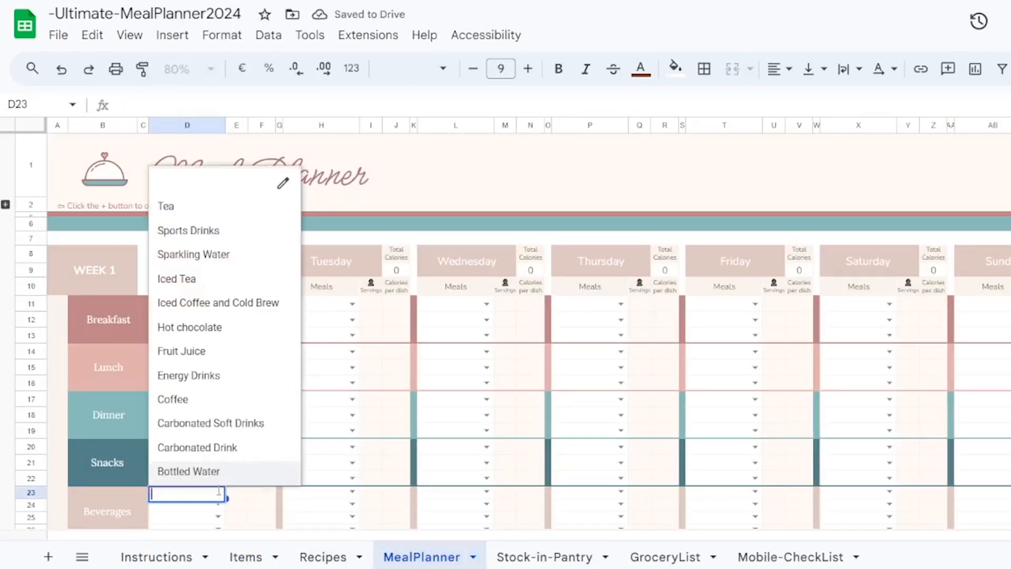
pyautogui.click(176, 278)
pyautogui.scroll(-2, 201, 416)
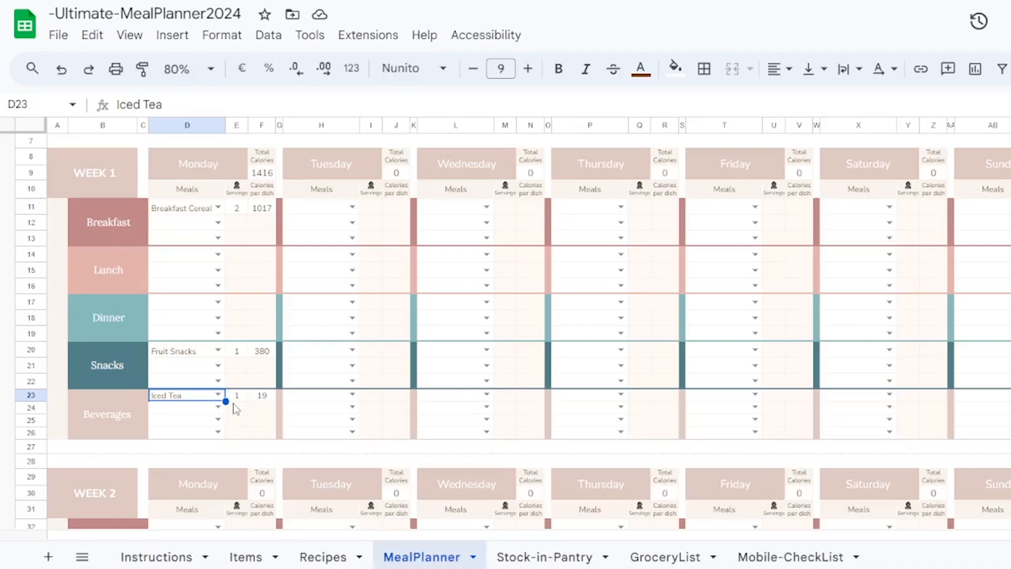
pyautogui.click(244, 556)
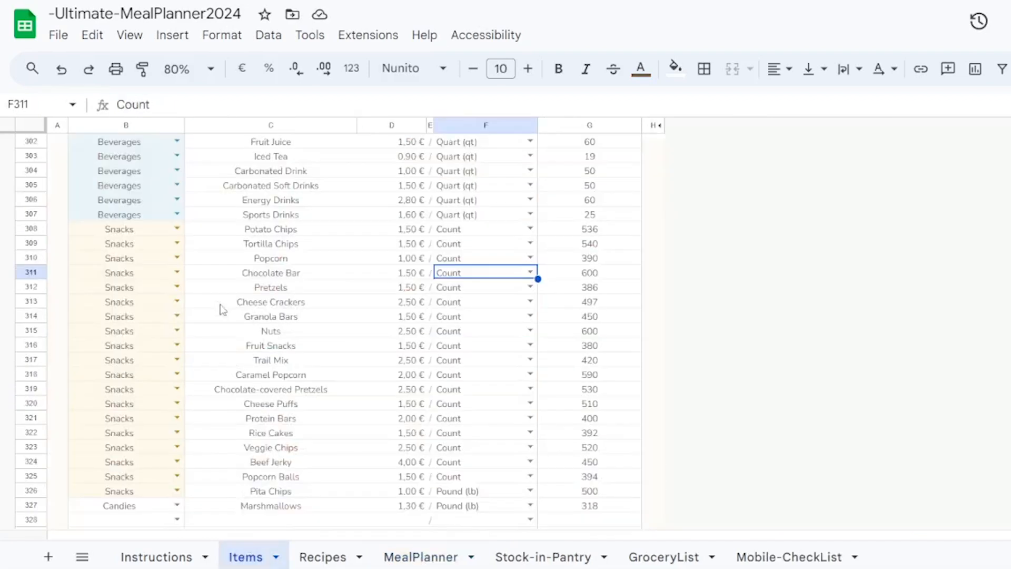
pyautogui.click(31, 156)
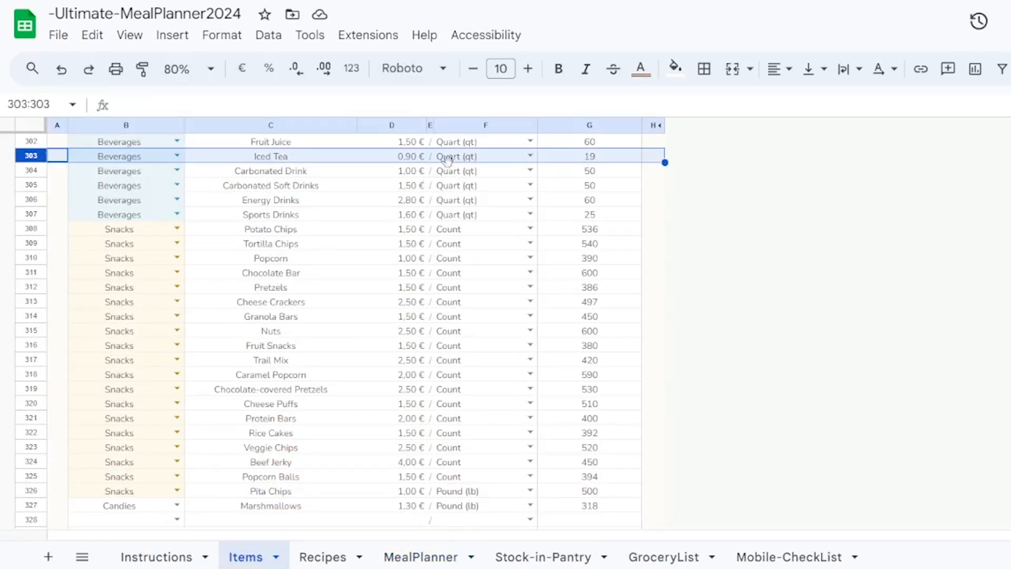
# Set the servings of Monday's Iced Tea to 2 in the MealPlanner and check the quantity in the GroceryList sheet
pyautogui.click(404, 556)
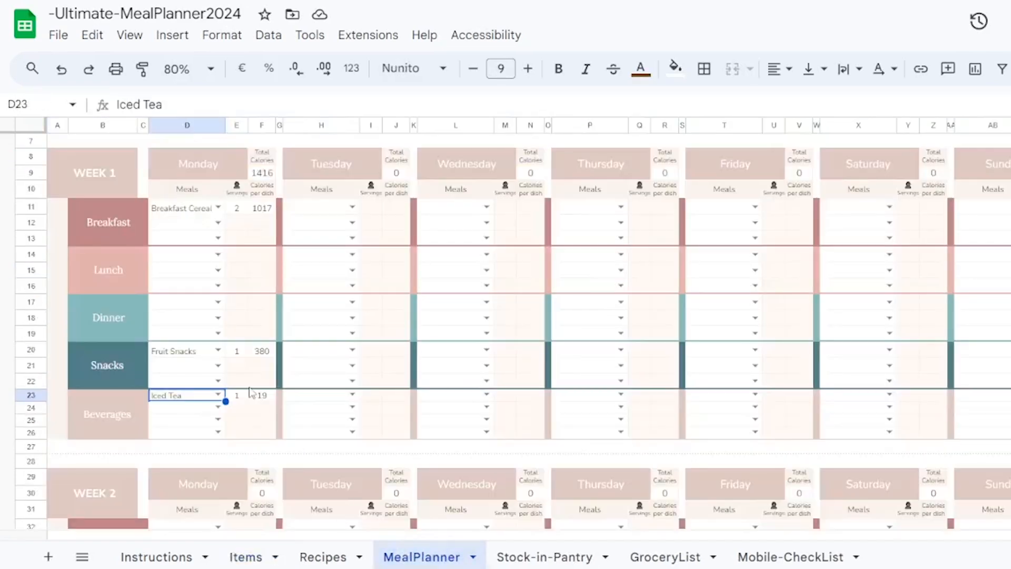
pyautogui.click(238, 398)
pyautogui.write('2')
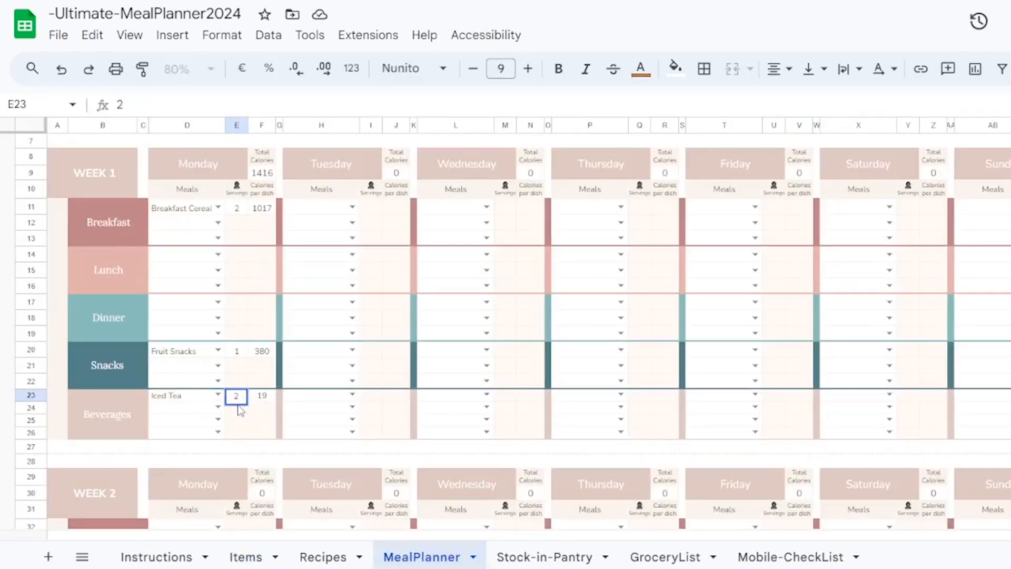
pyautogui.click(666, 556)
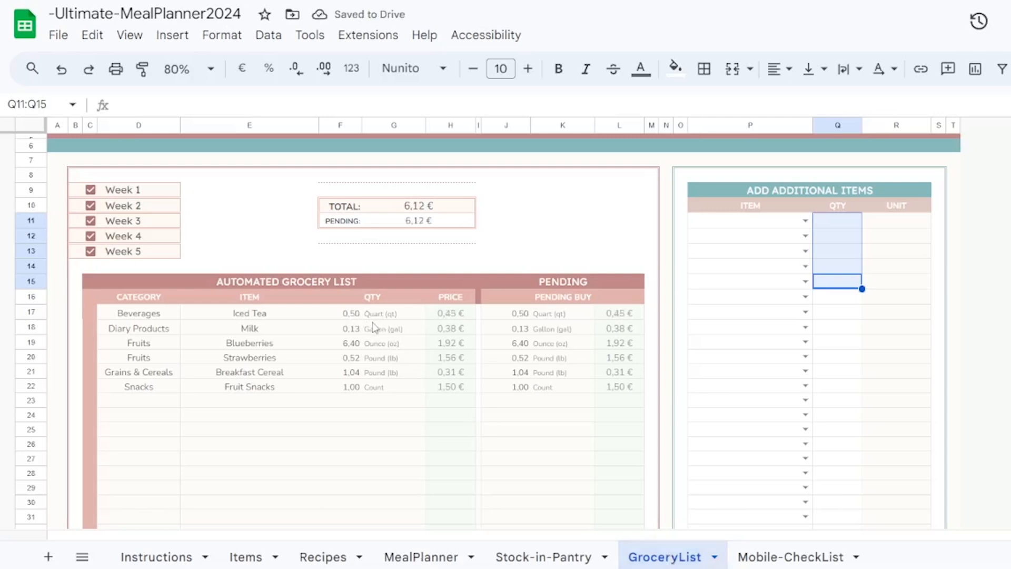
# Add Chocolate Bar as Monday's second snack in Week 1 and check it in the Items and GroceryList sheets
pyautogui.click(392, 557)
pyautogui.click(218, 366)
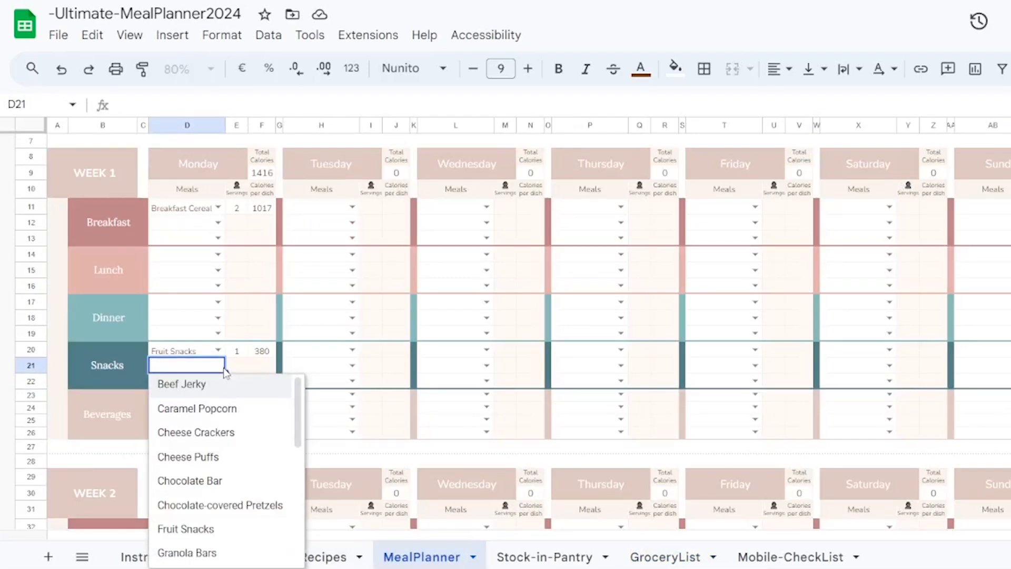
pyautogui.click(195, 480)
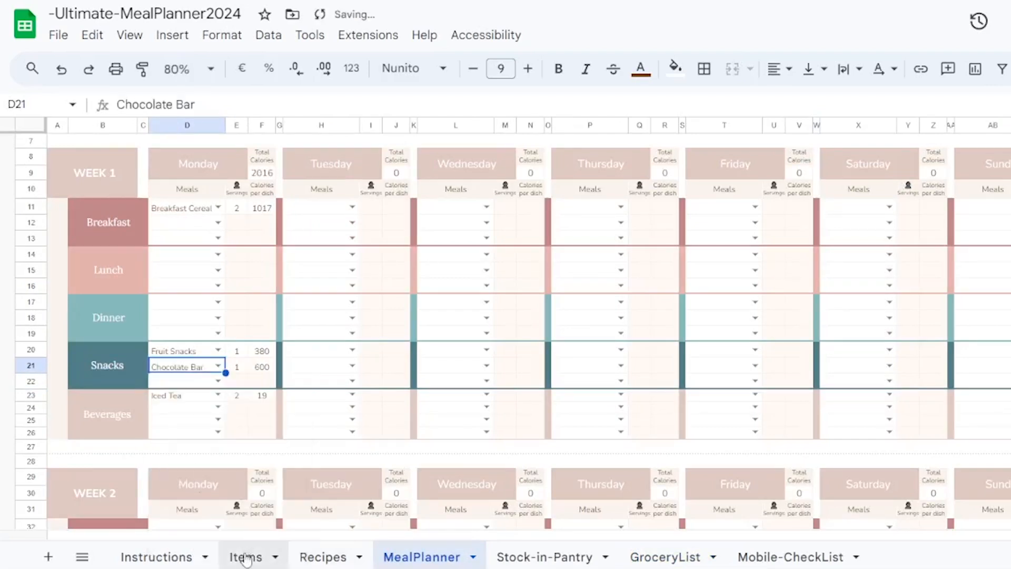
pyautogui.click(245, 558)
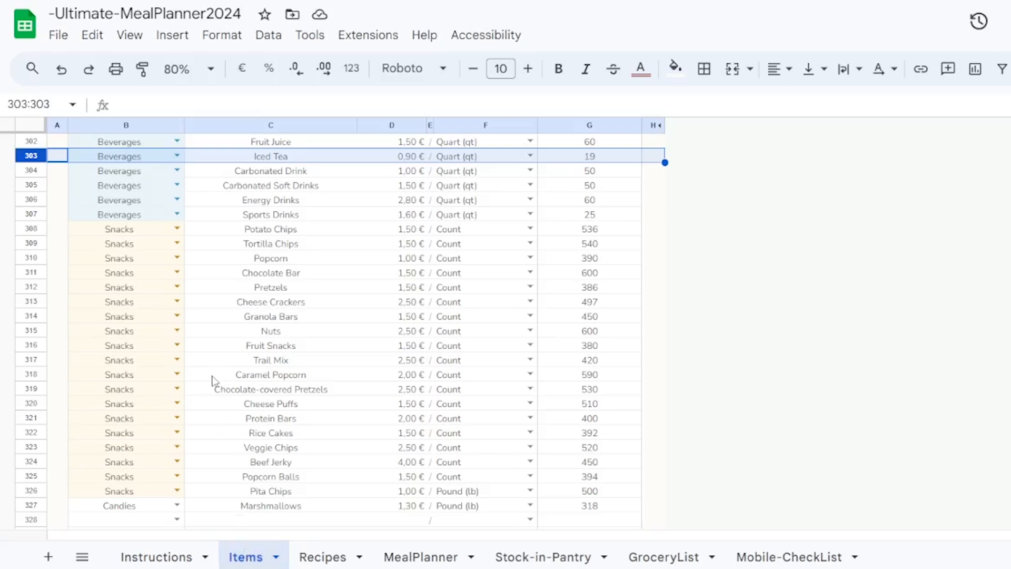
pyautogui.click(29, 272)
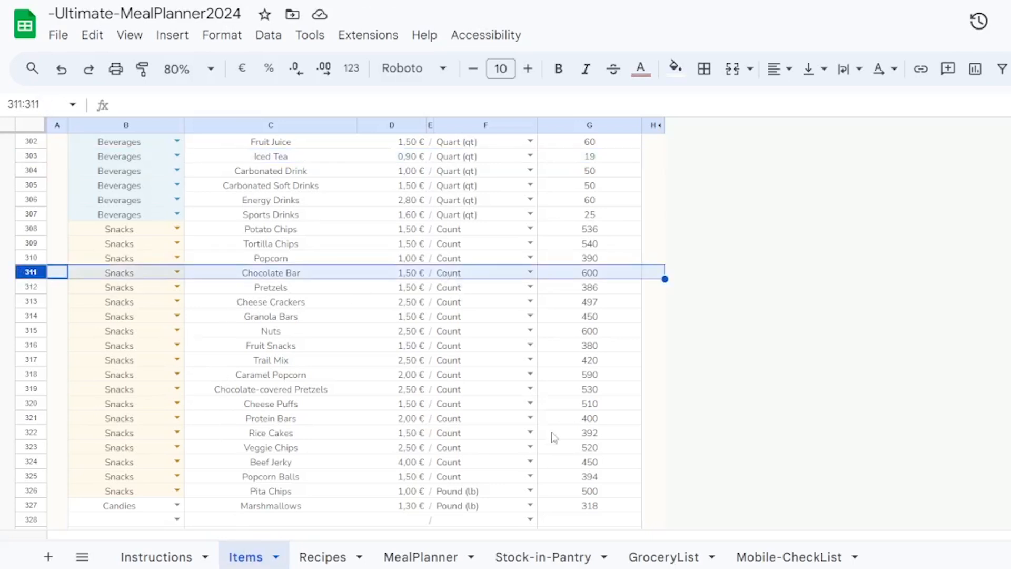
pyautogui.click(649, 558)
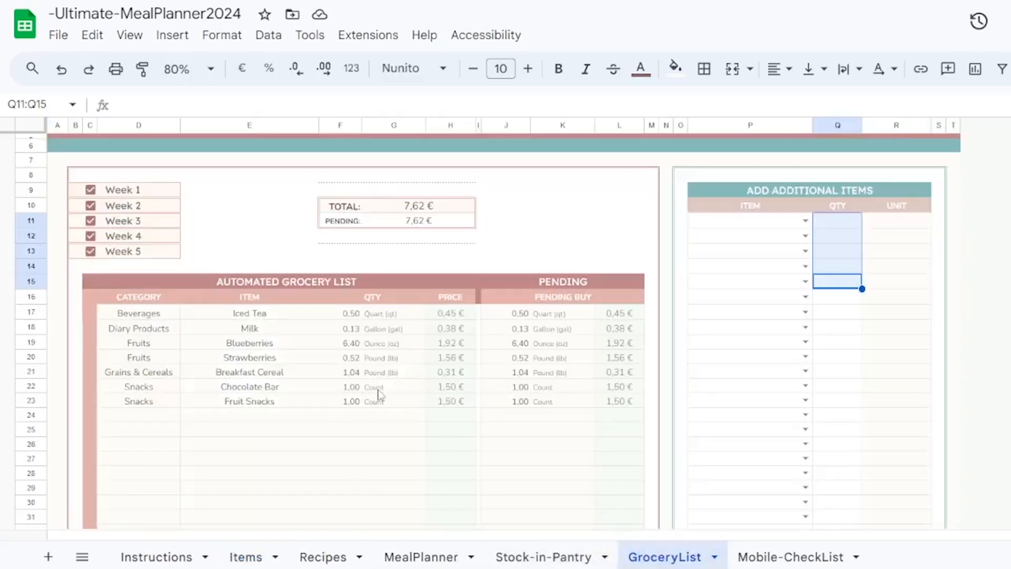
# Change the unit of Chocolate Bar in the Items sheet to Pound (lb) and check the grocery list
pyautogui.click(245, 557)
pyautogui.click(530, 272)
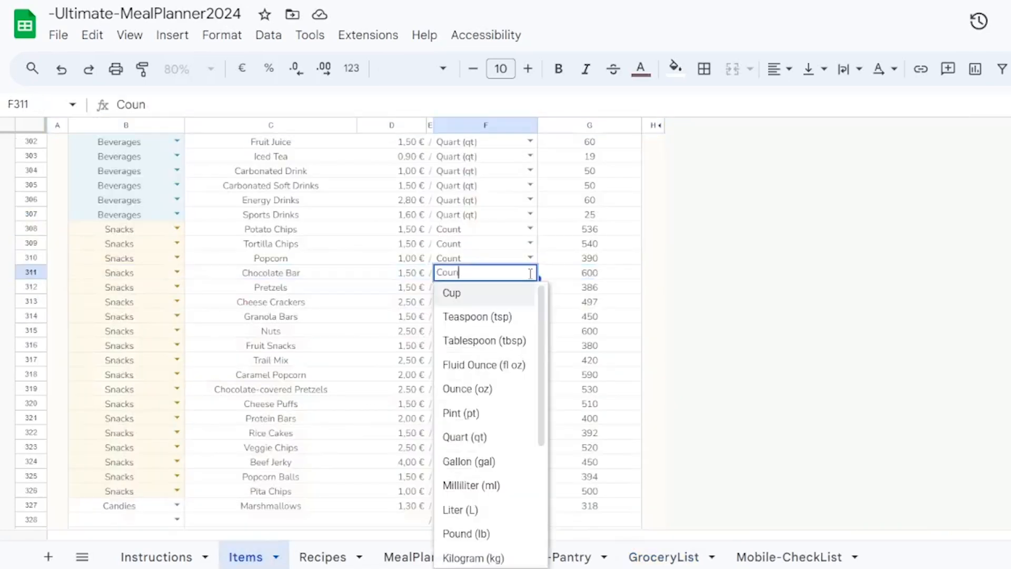
pyautogui.press('BackSpace')
pyautogui.press('BackSpace')
pyautogui.press('BackSpace')
pyautogui.press('BackSpace')
pyautogui.write('P')
pyautogui.click(484, 318)
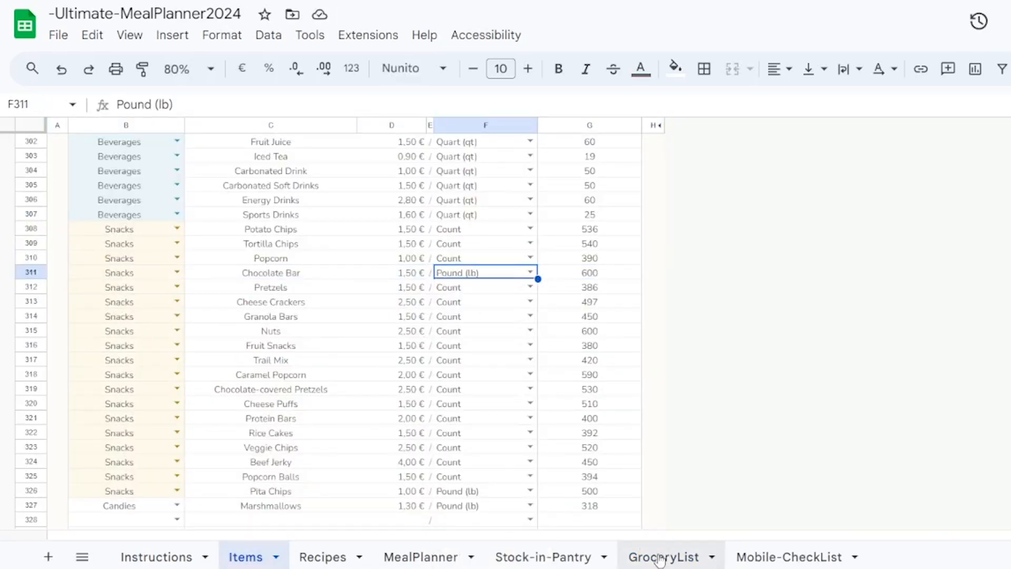
pyautogui.click(659, 558)
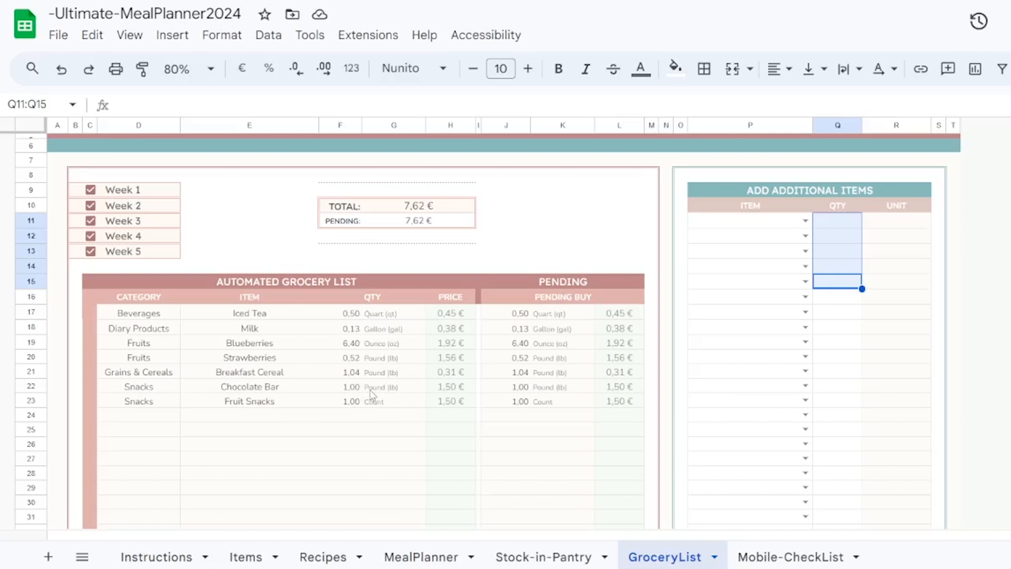
# Fill the MealPlanner through Week 5 with daily meals, snacks and beverages, including Beef Tacos for Monday lunch and 2 servings of Tuesday's Cheeseburger Dinner in Week 1
pyautogui.click(403, 553)
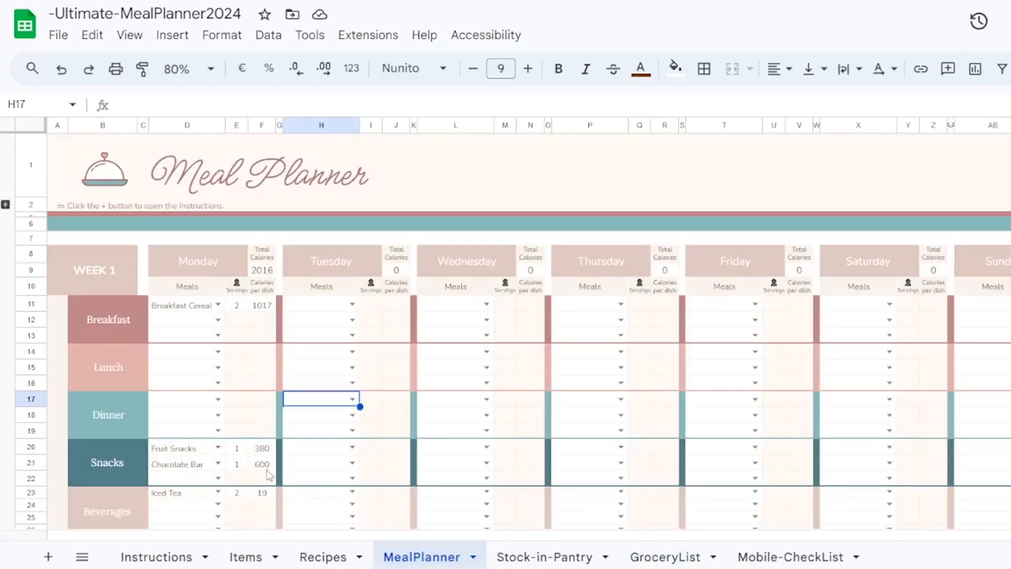
pyautogui.click(371, 401)
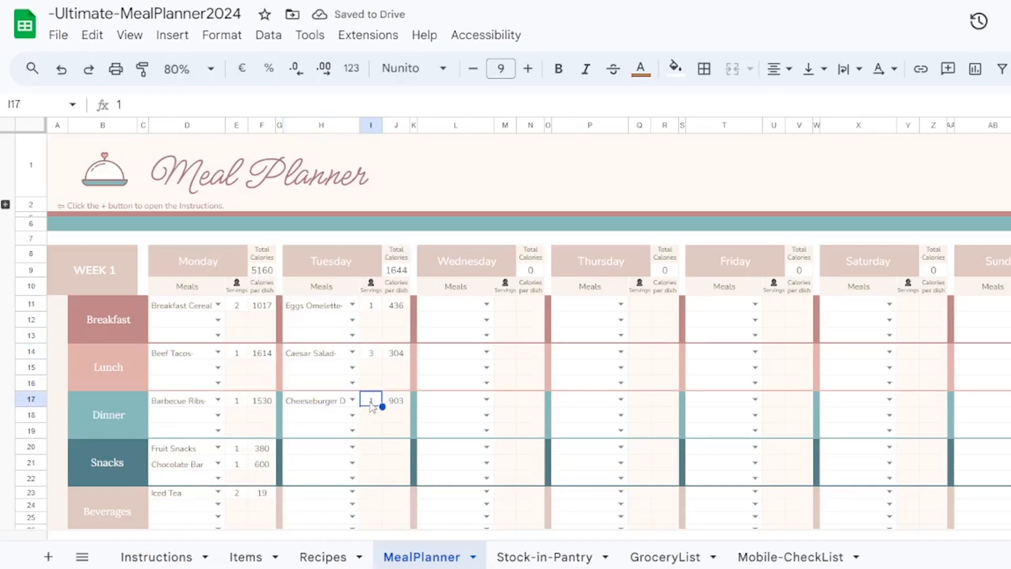
pyautogui.click(487, 492)
pyautogui.click(630, 494)
pyautogui.click(755, 492)
pyautogui.click(718, 352)
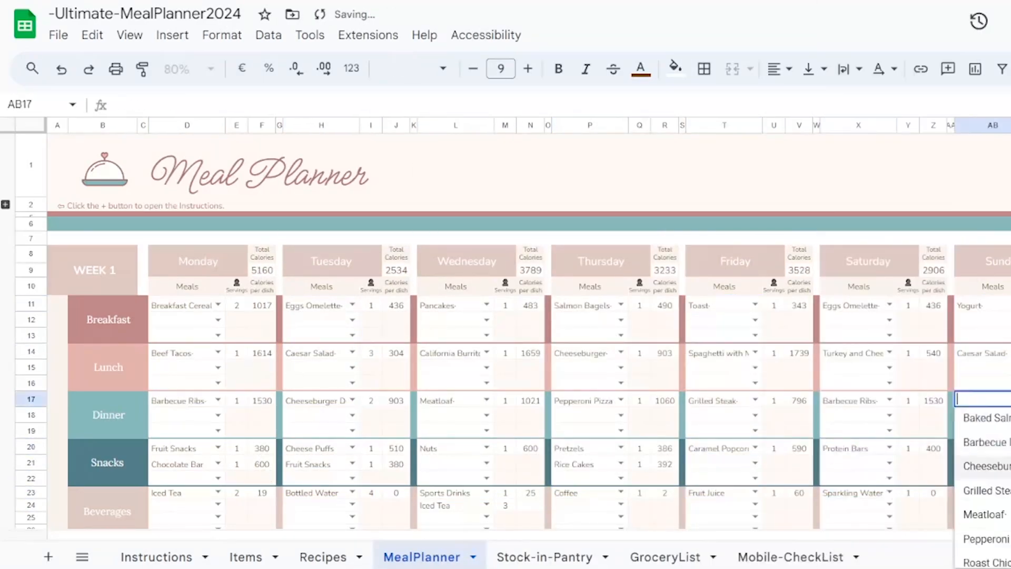
pyautogui.scroll(-20, 505, 332)
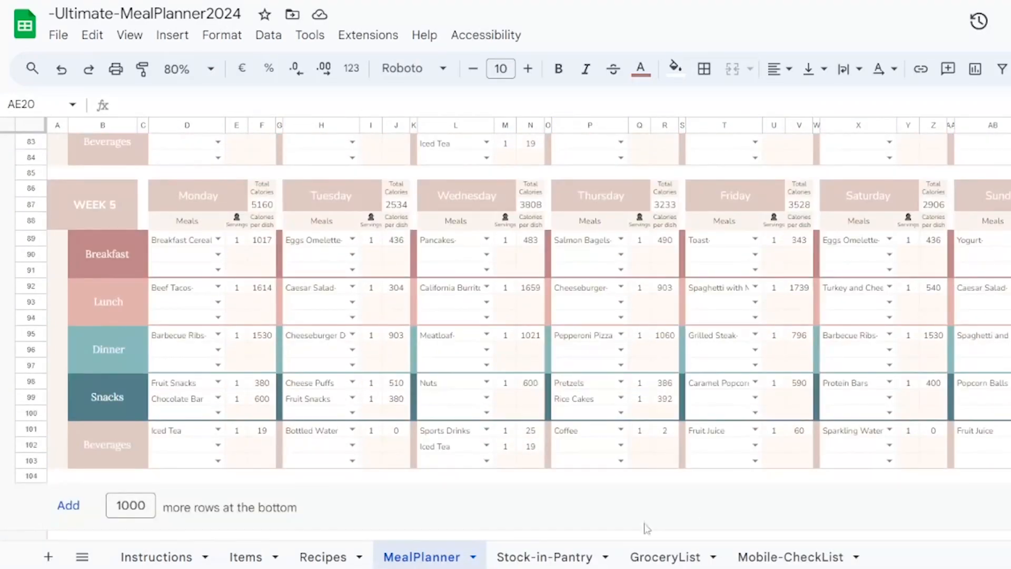
# Add All purpose flour with quantity 1 as the first ingredient in the Stock-in-Pantry sheet
pyautogui.click(545, 557)
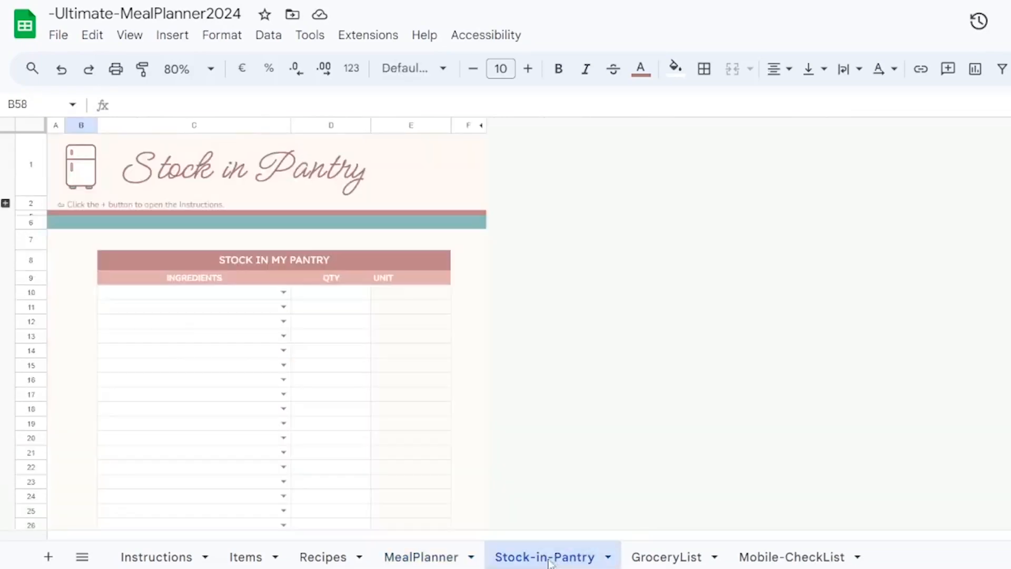
pyautogui.click(284, 292)
pyautogui.click(184, 340)
pyautogui.click(312, 295)
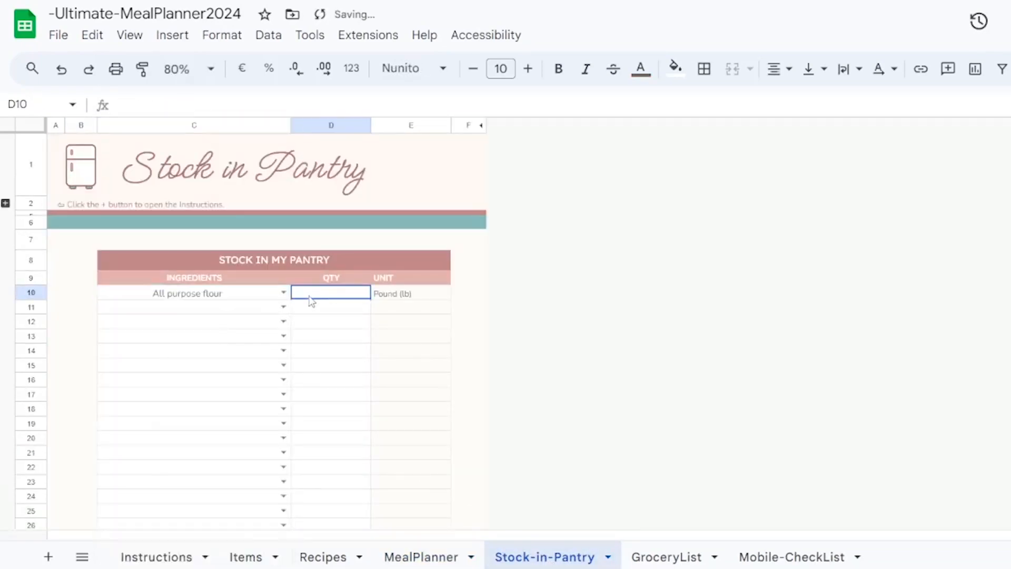
pyautogui.write('1')
# Add Burguer buns with quantity 15 as the second pantry ingredient and check the pending items in the GroceryList sheet
pyautogui.click(270, 309)
pyautogui.click(269, 307)
pyautogui.write('bu')
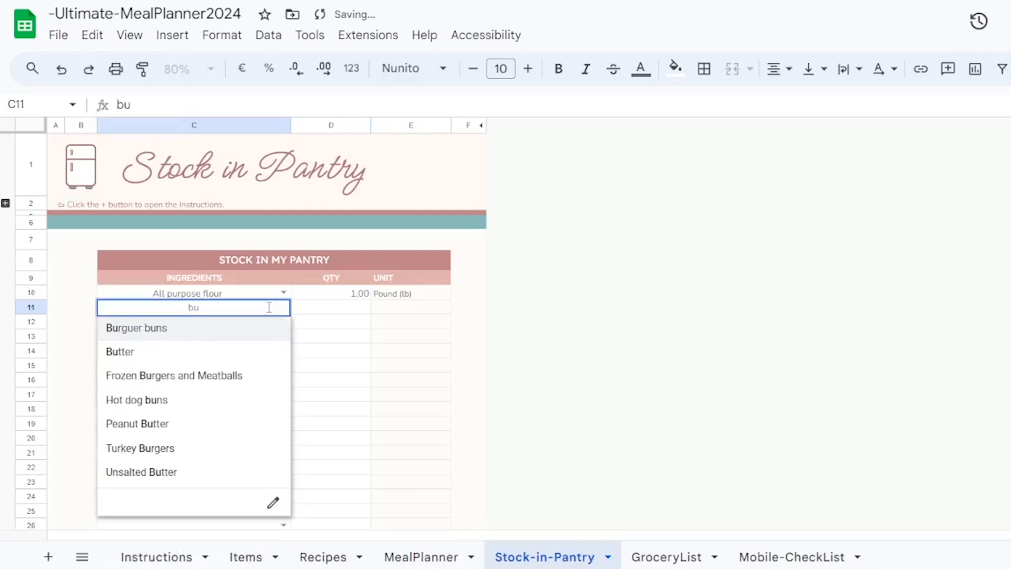
pyautogui.click(224, 328)
pyautogui.click(350, 313)
pyautogui.write('15')
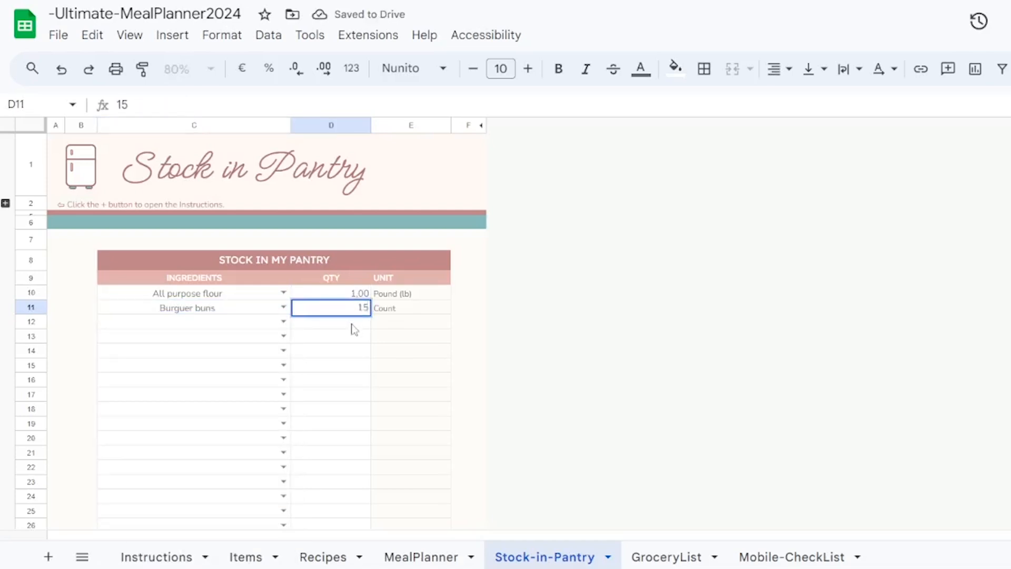
pyautogui.press('Return')
pyautogui.click(648, 557)
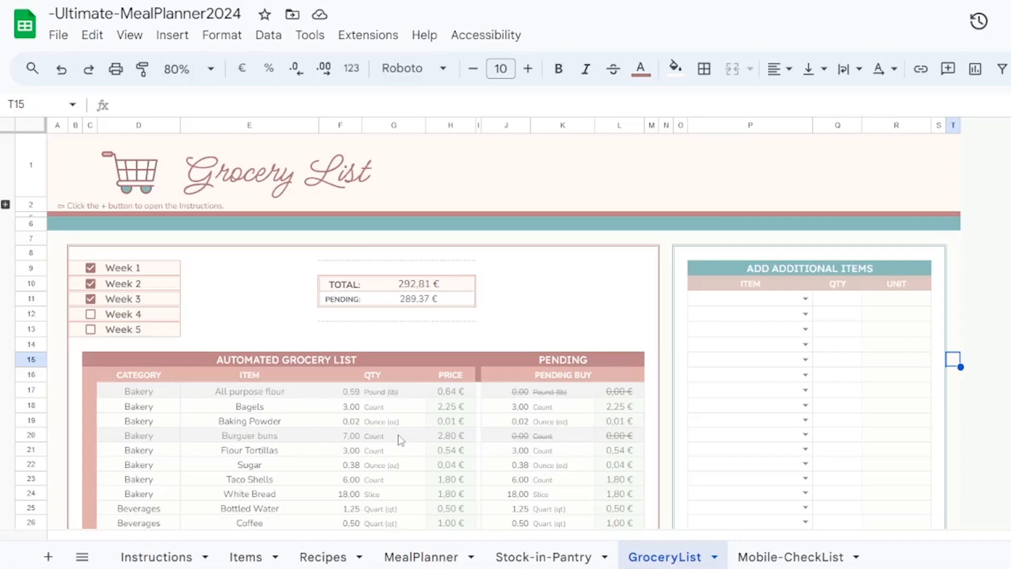
# Include Week 4 and Week 5 in the automated grocery list and review the resulting items
pyautogui.click(90, 316)
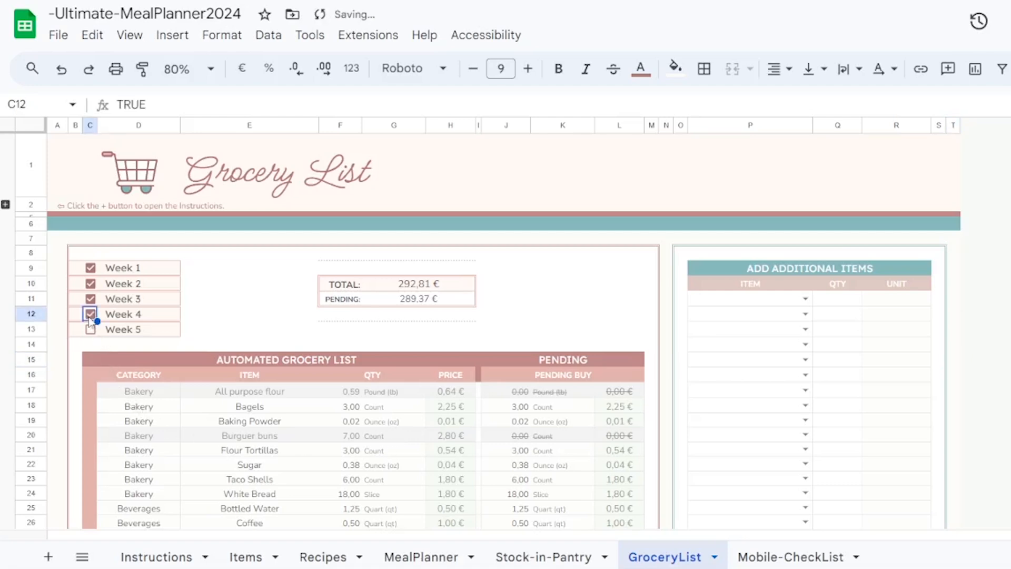
pyautogui.click(91, 330)
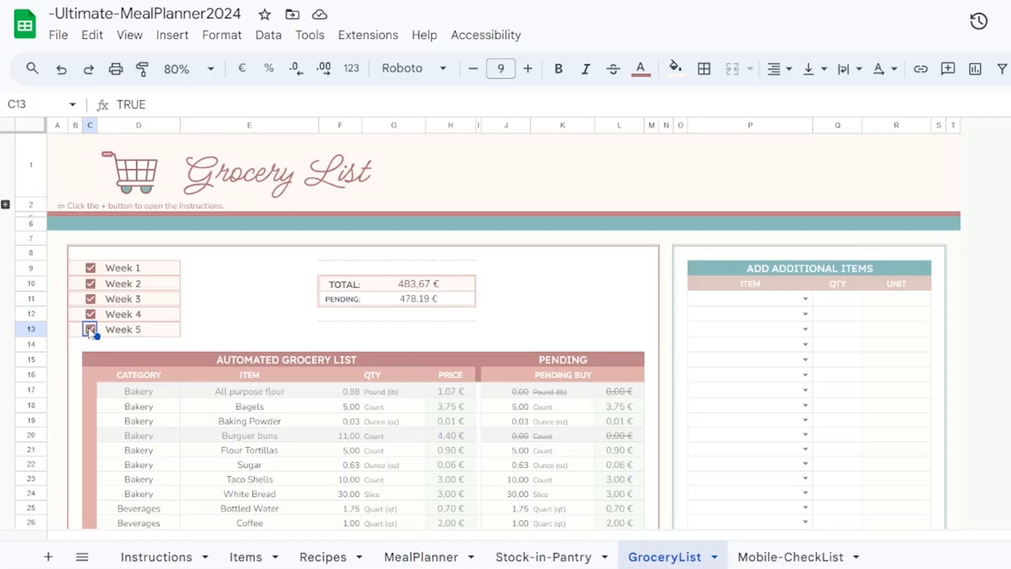
pyautogui.scroll(-20, 520, 223)
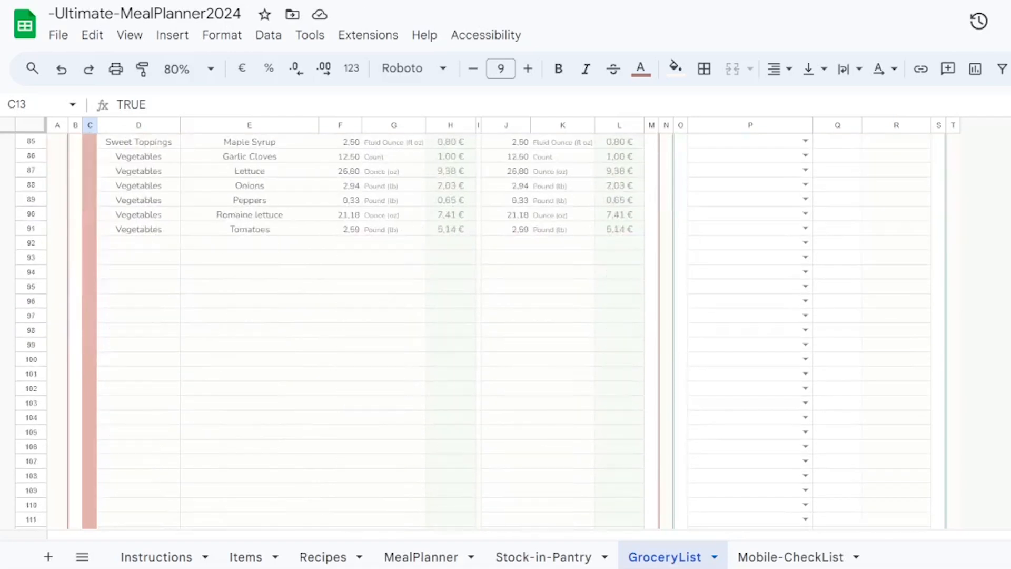
pyautogui.scroll(20, 520, 223)
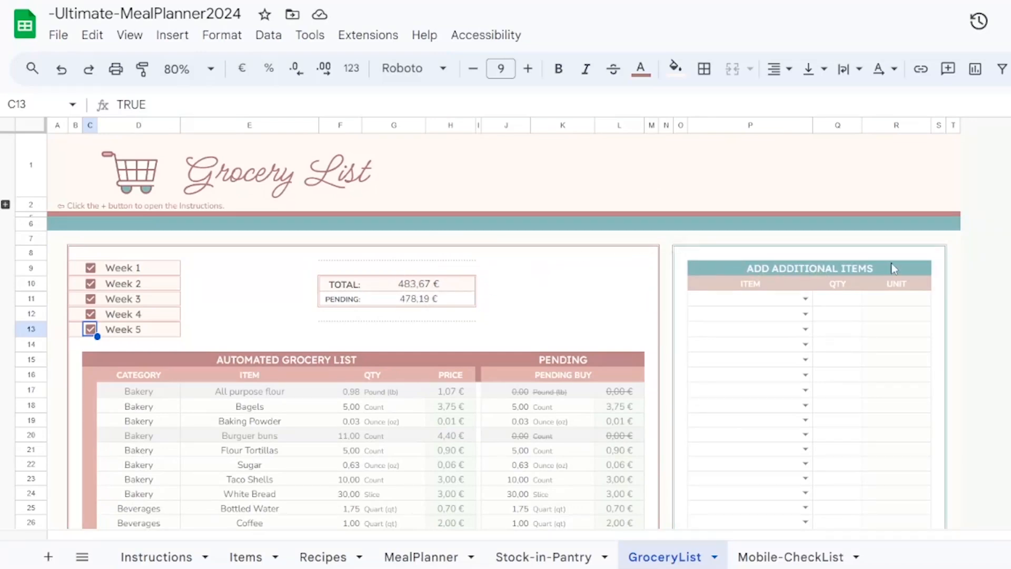
# Add Laundry Detergent as the first additional item in the GroceryList sheet
pyautogui.doubleClick(745, 299)
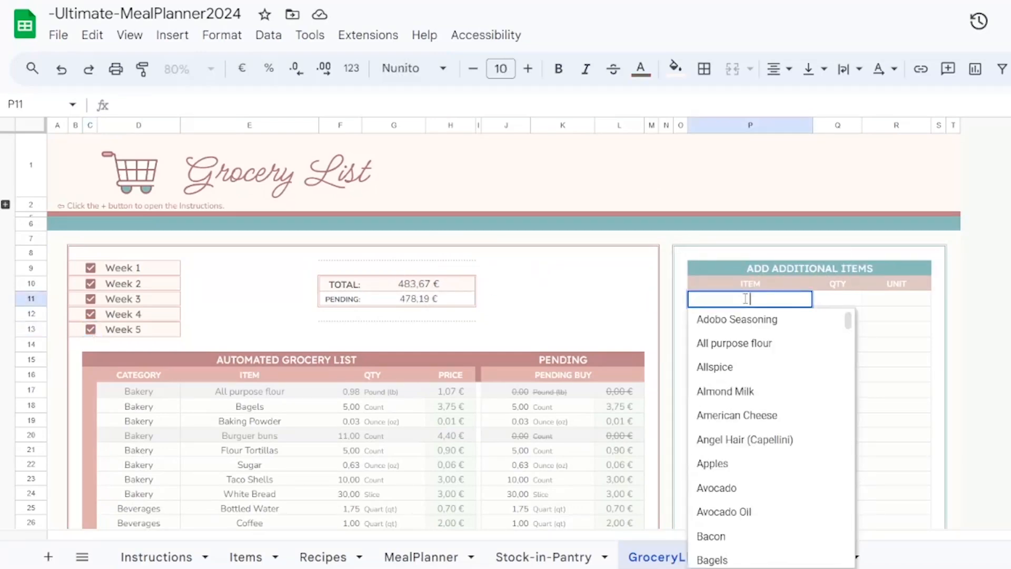
pyautogui.write('Laundry Detergent')
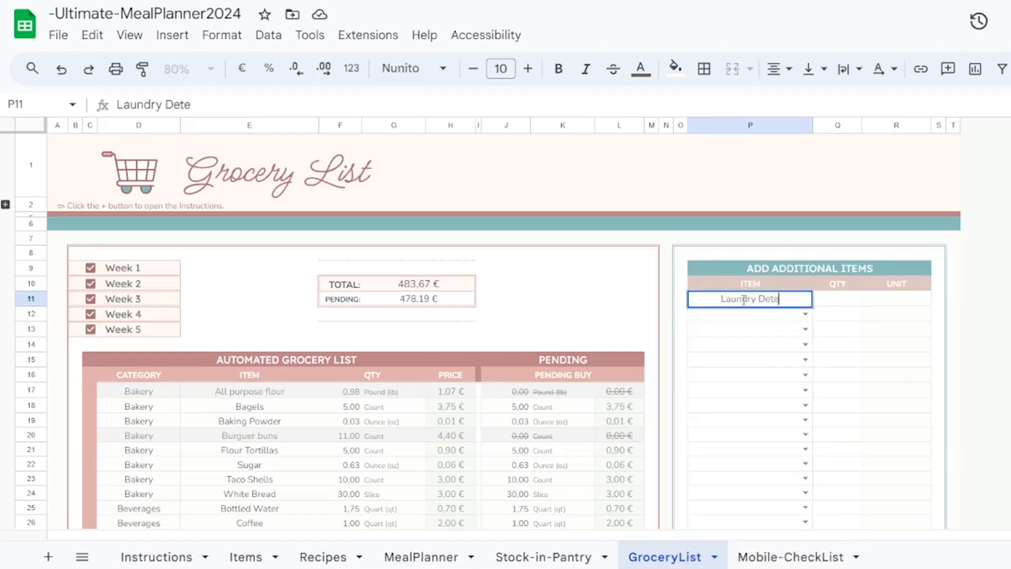
pyautogui.press('Return')
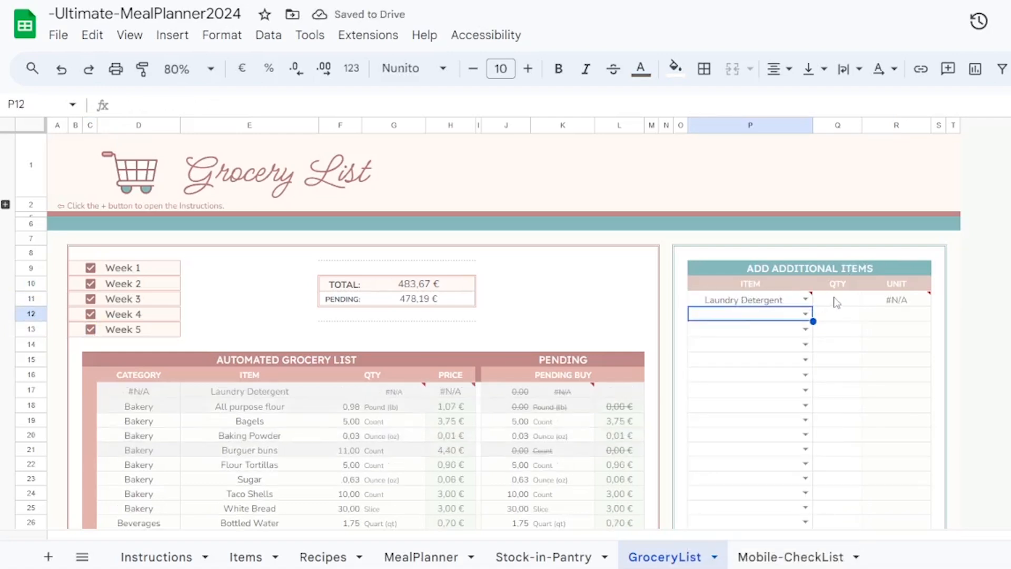
# Register Laundry Detergent at the end of the Items sheet with category Cleaning, price 5 € and unit Quart (qt)
pyautogui.click(246, 556)
pyautogui.doubleClick(271, 519)
pyautogui.write('Laundry Detergent')
pyautogui.click(147, 517)
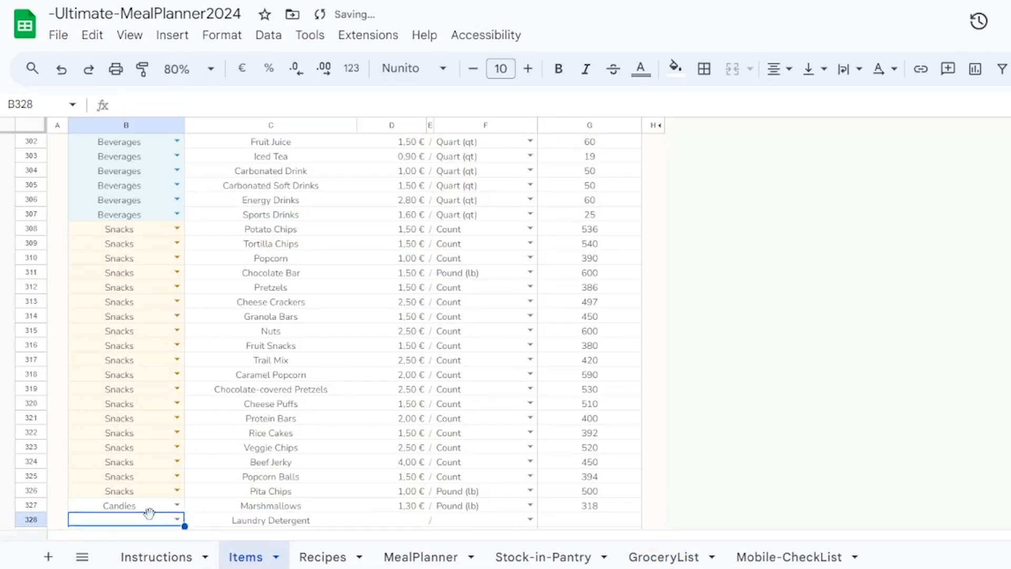
pyautogui.write('Cleaning')
pyautogui.click(400, 520)
pyautogui.write('5')
pyautogui.click(455, 521)
pyautogui.write('Quart (qt)')
# Set the additional Laundry Detergent quantity to 1 in the GroceryList sheet and check its entry in the automated list
pyautogui.click(663, 556)
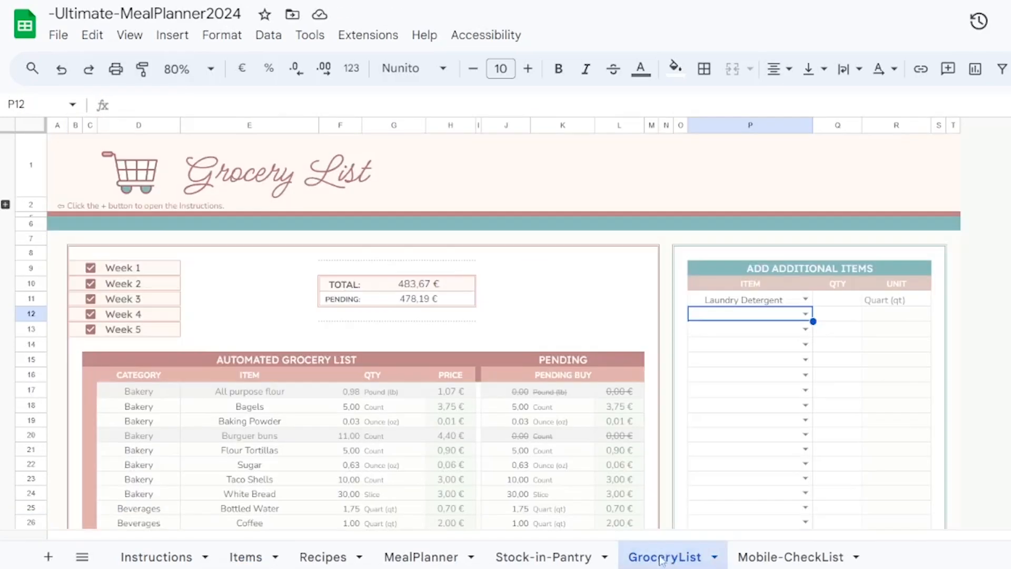
pyautogui.click(837, 300)
pyautogui.write('1')
pyautogui.click(953, 314)
pyautogui.scroll(-6, 324, 436)
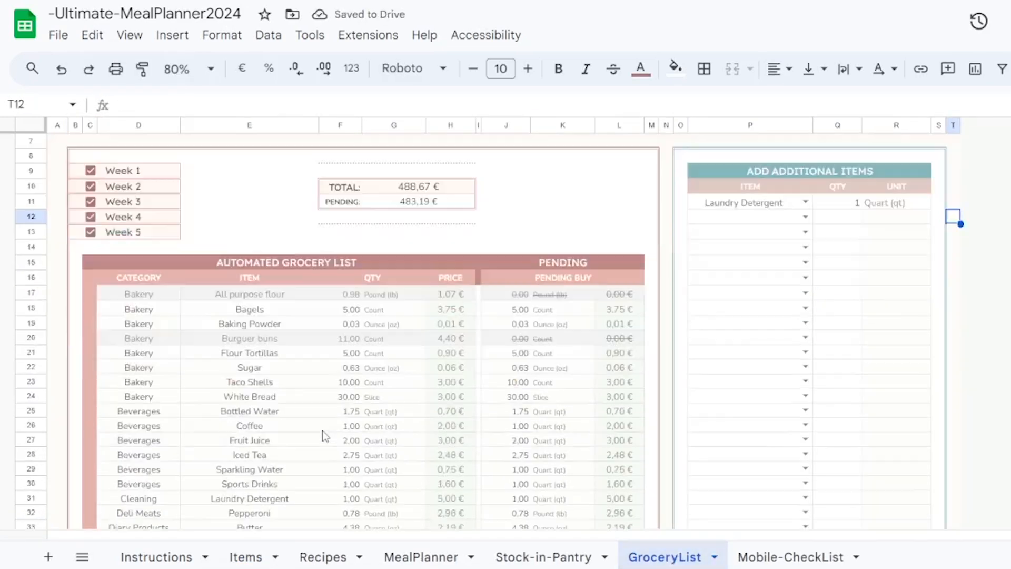
pyautogui.scroll(6, 461, 334)
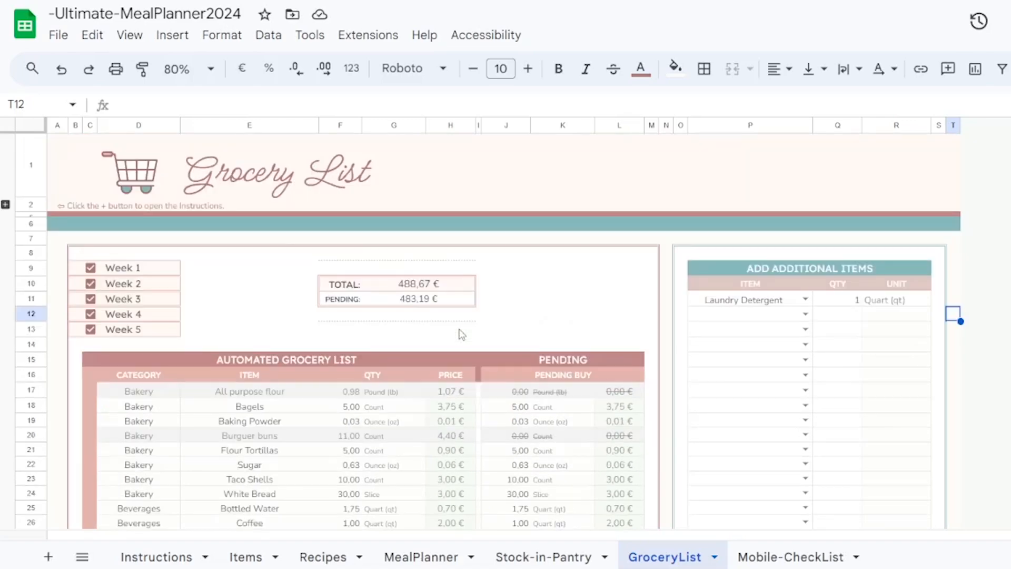
# Review the missing items in the Mobile-CheckList sheet and compare them with the pending items in the GroceryList sheet
pyautogui.click(797, 556)
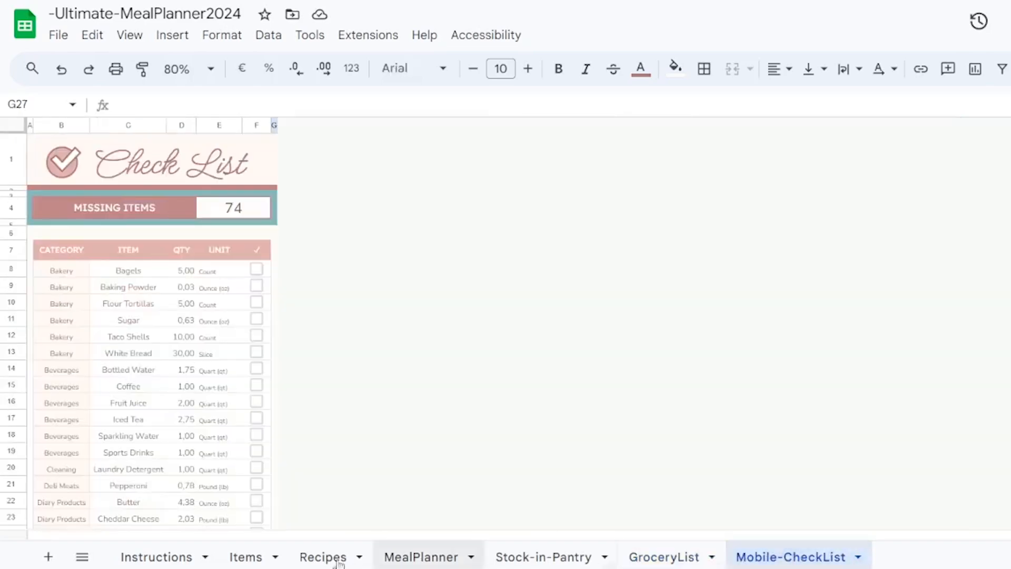
pyautogui.scroll(-10, 153, 332)
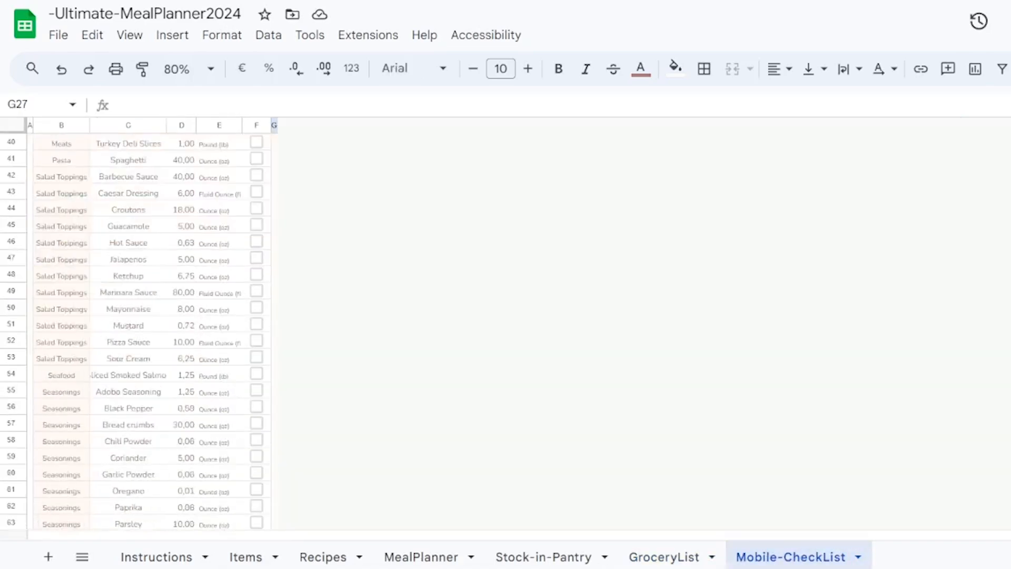
pyautogui.scroll(10, 153, 331)
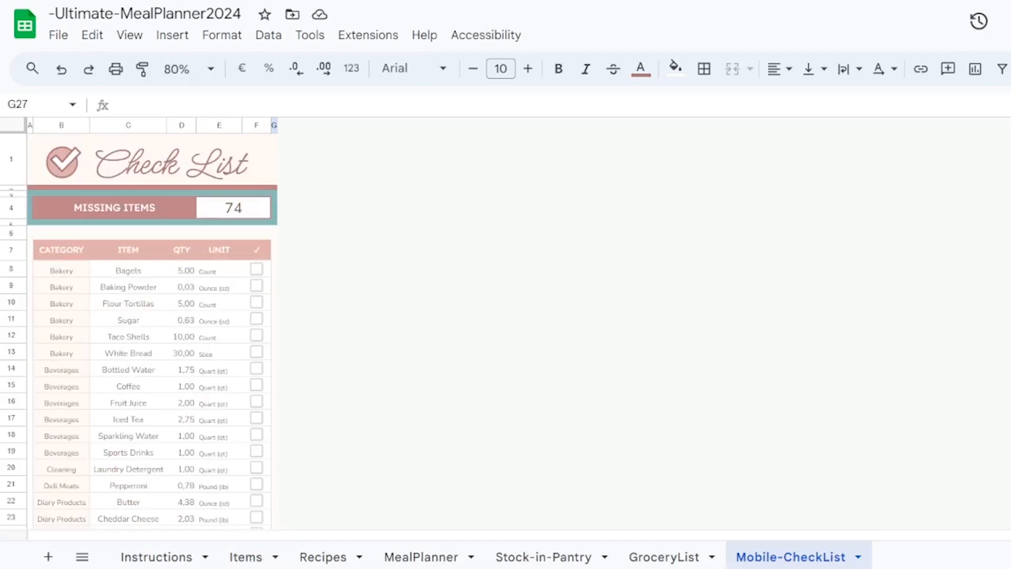
pyautogui.click(663, 554)
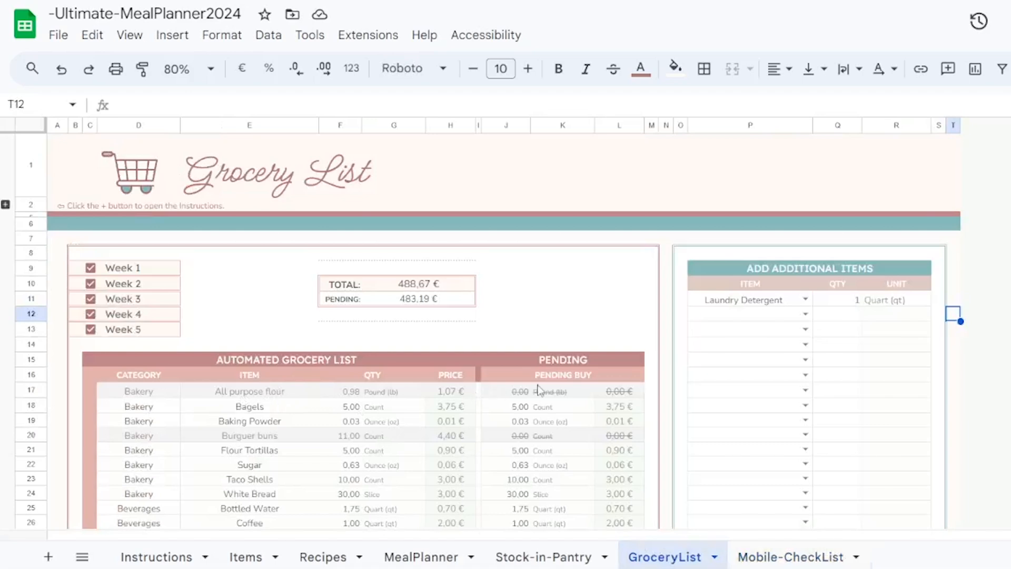
pyautogui.click(758, 554)
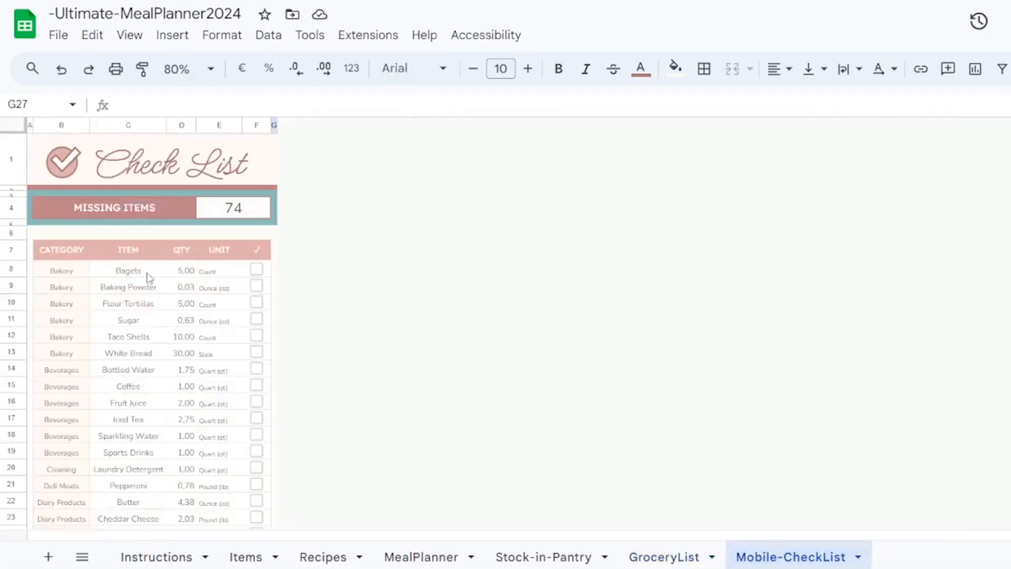
# Mark Baking Powder, Sugar and Taco Shells as bought in the Mobile-CheckList sheet
pyautogui.click(257, 286)
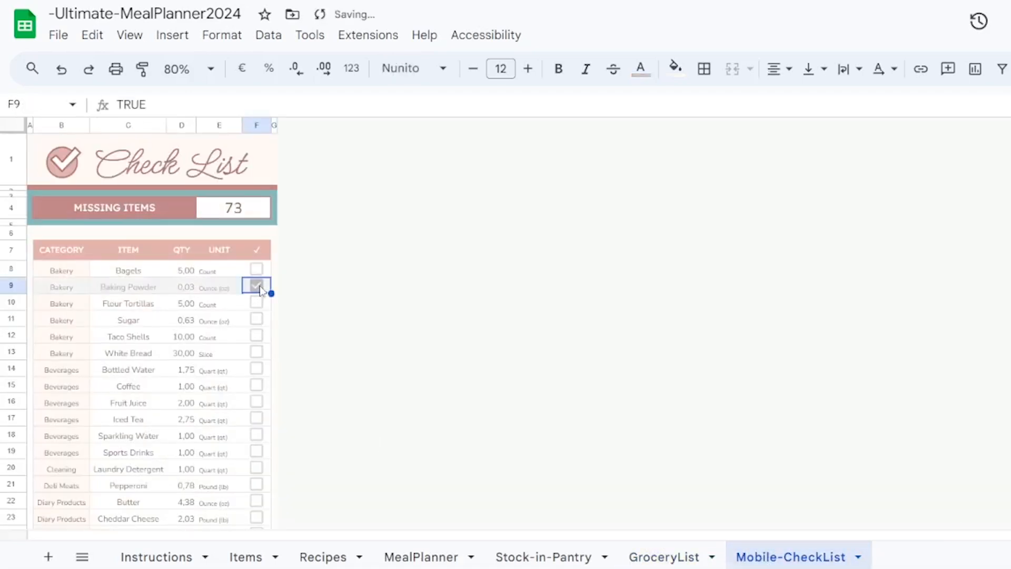
pyautogui.click(257, 318)
pyautogui.click(257, 336)
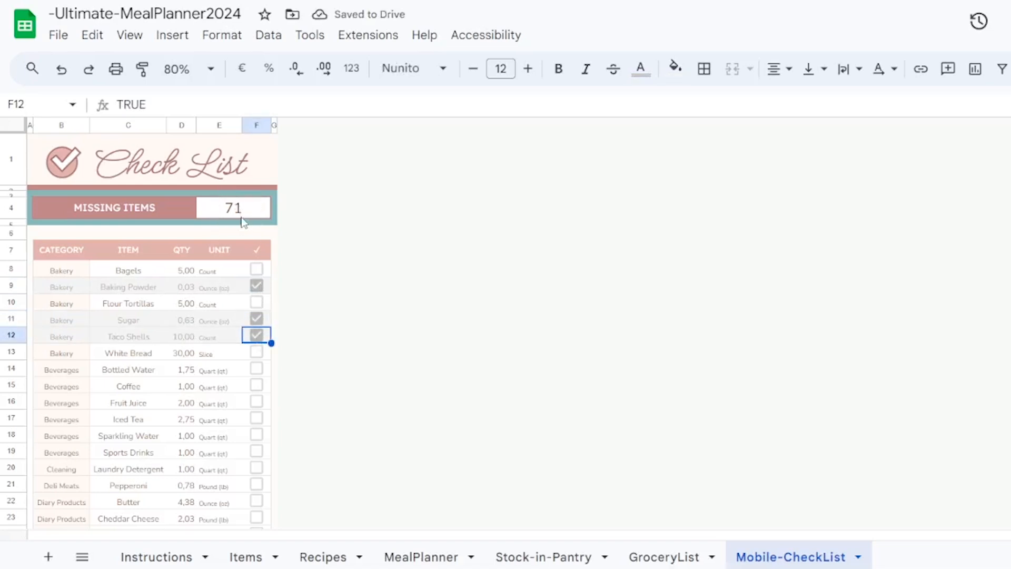
# Clear the check marks of Baking Powder, Sugar and Taco Shells in the checklist
pyautogui.click(257, 285)
pyautogui.click(257, 319)
pyautogui.click(256, 335)
# Preview a printout limited to the checklist cells B8:F81 and leave the print setup without printing
pyautogui.moveTo(62, 270); pyautogui.dragTo(263, 397)
pyautogui.scroll(-8, 261, 406)
pyautogui.click(58, 34)
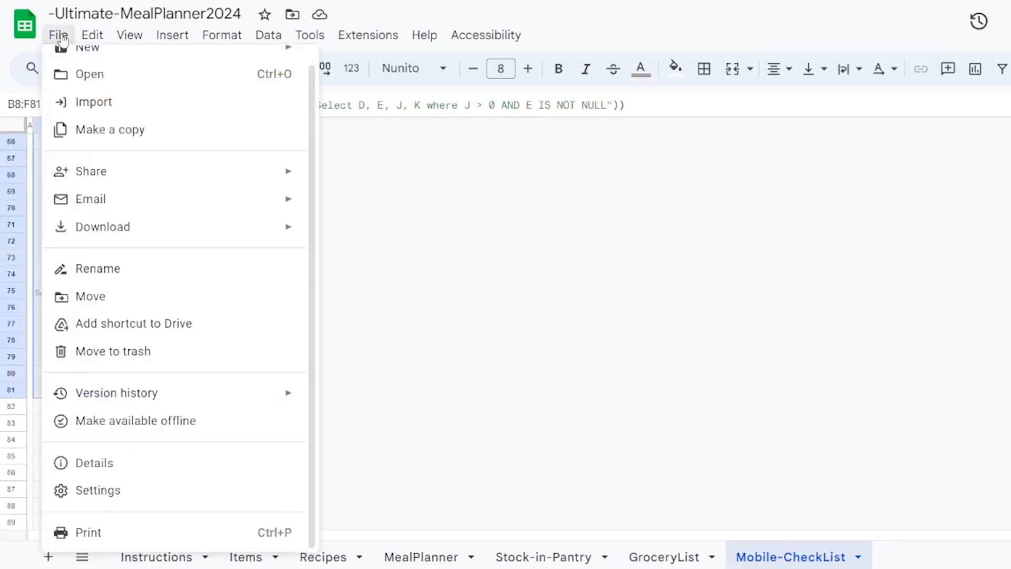
pyautogui.click(113, 532)
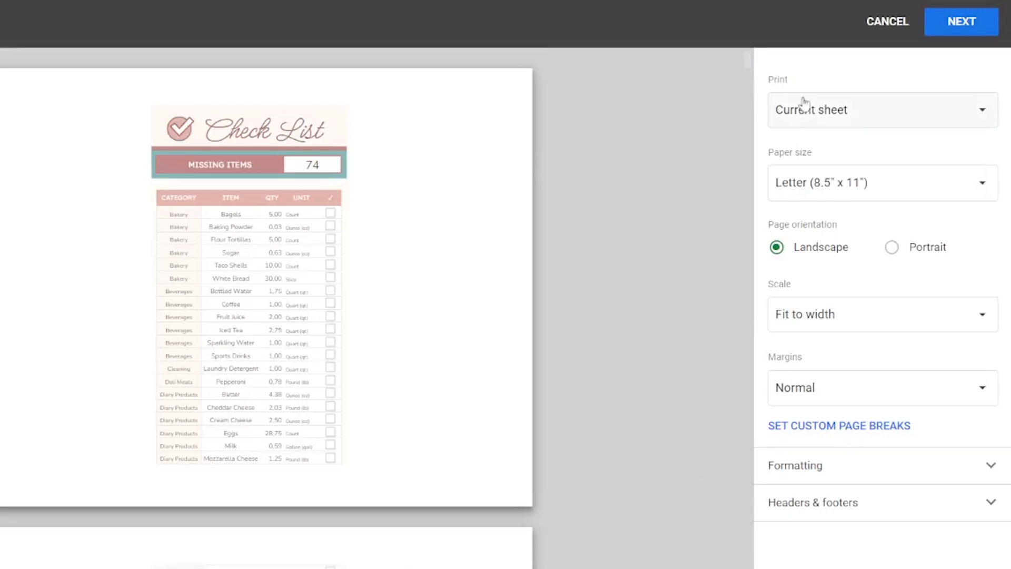
pyautogui.click(852, 108)
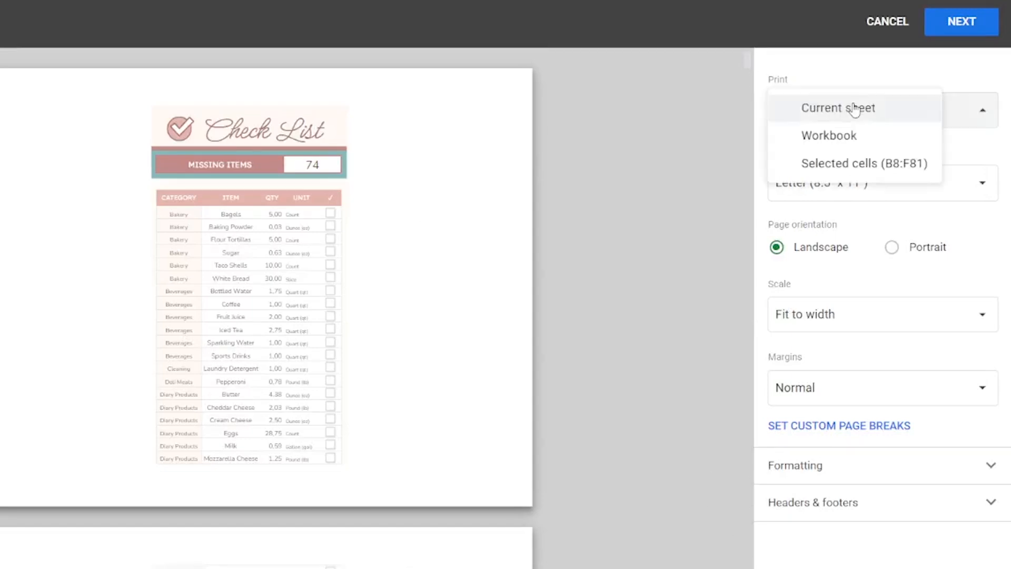
pyautogui.click(836, 167)
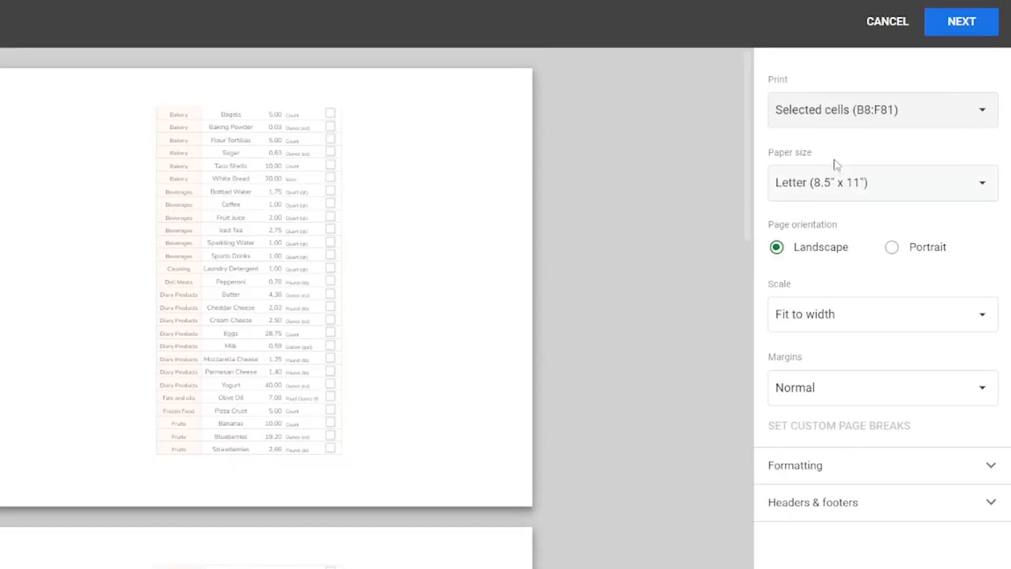
pyautogui.click(878, 25)
# Preview a printout of Weeks 1 and 2 from the MealPlanner sheet, limited to the selected cells A8:AD46
pyautogui.click(432, 550)
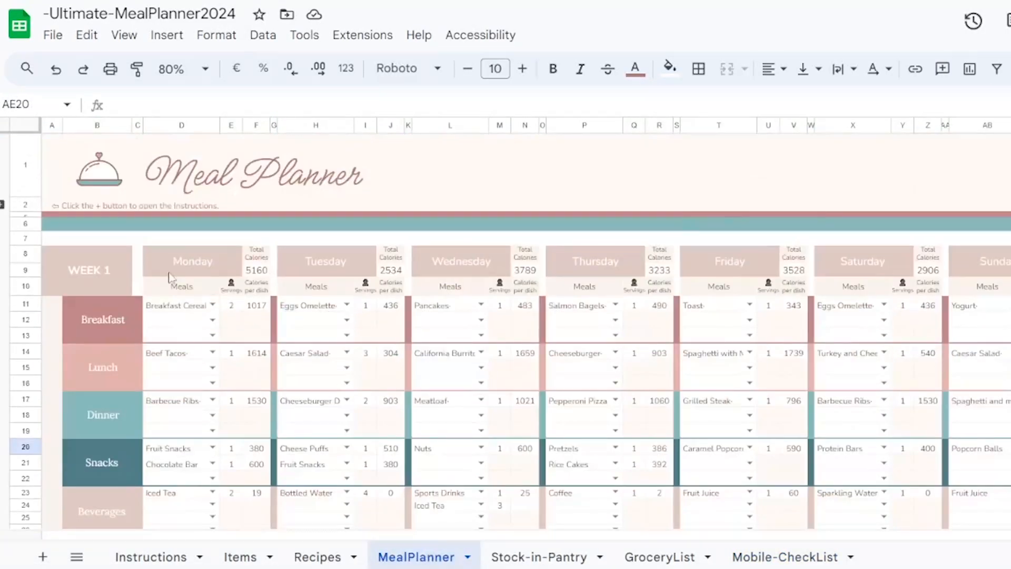
pyautogui.moveTo(50, 263); pyautogui.dragTo(1008, 479)
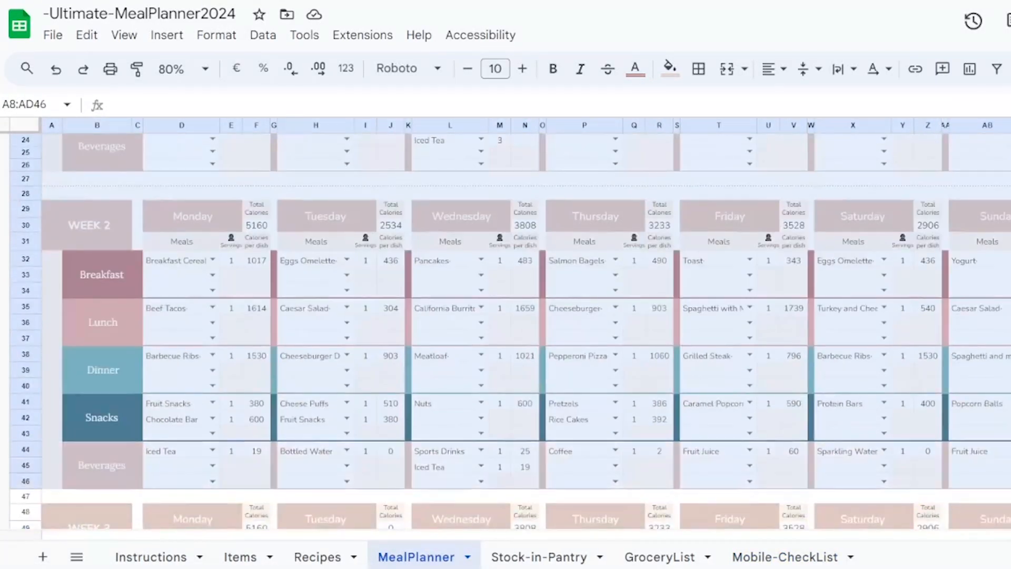
pyautogui.click(53, 35)
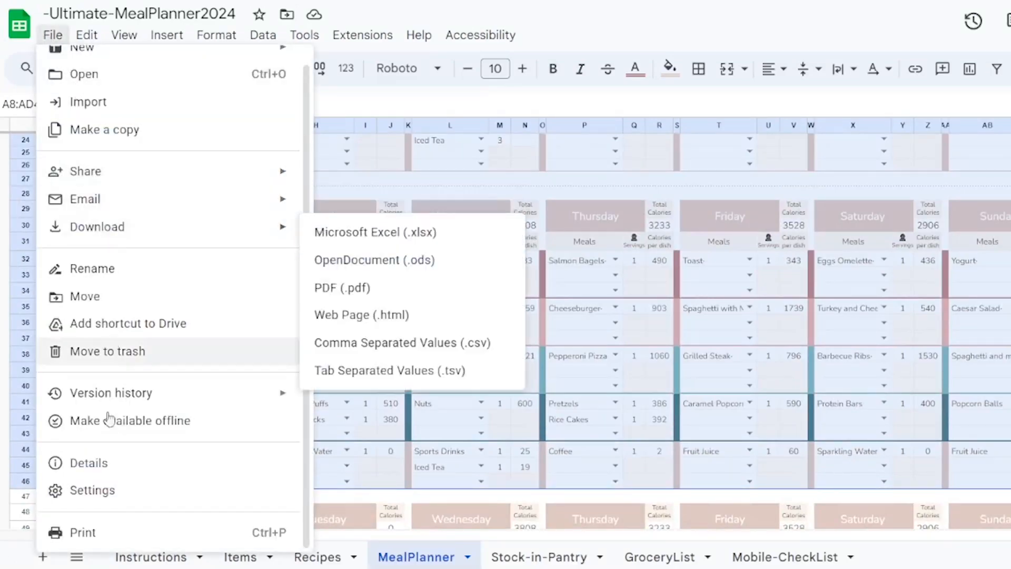
pyautogui.click(106, 529)
pyautogui.click(815, 111)
pyautogui.click(821, 164)
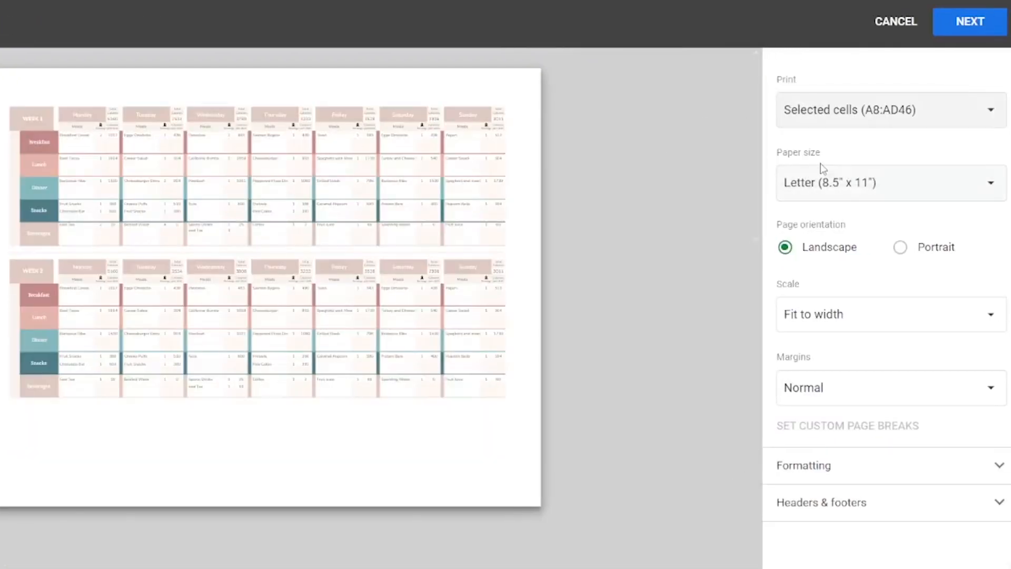
# Try the Fit to height print scale, go back to Fit to width, and return to Week 1 of the MealPlanner without printing
pyautogui.click(835, 316)
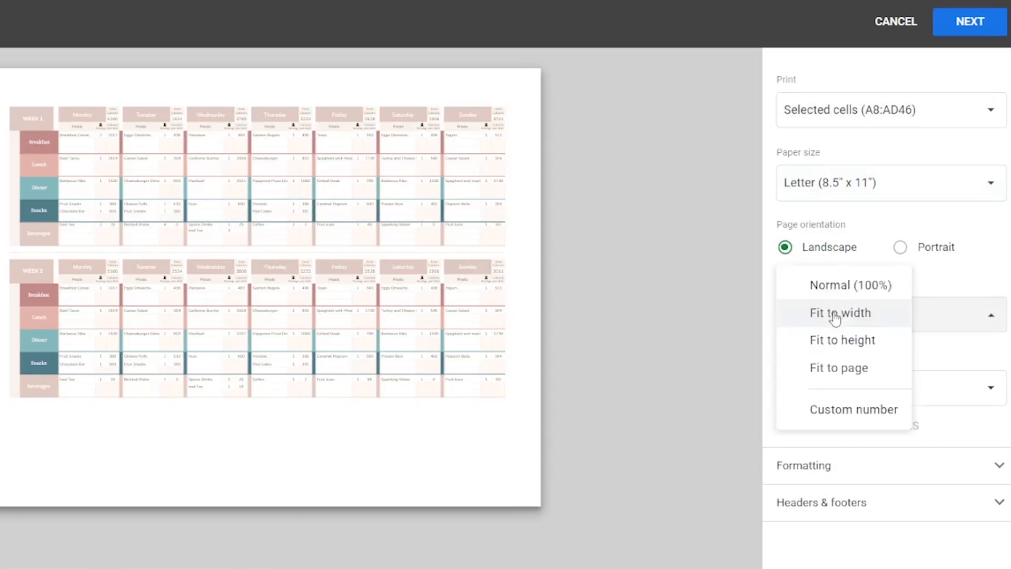
pyautogui.click(837, 340)
pyautogui.click(842, 323)
pyautogui.click(850, 284)
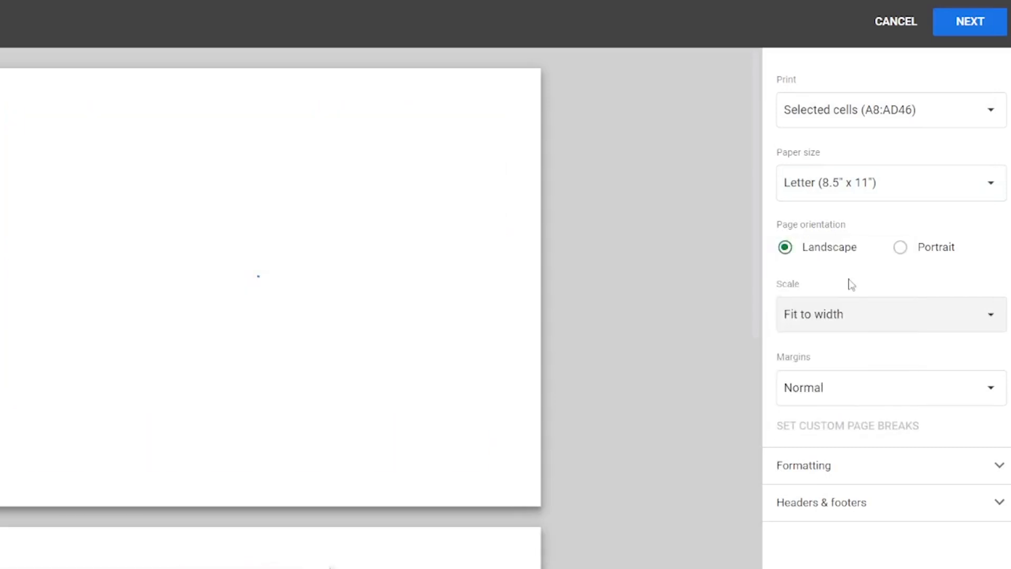
pyautogui.click(895, 21)
pyautogui.click(1010, 194)
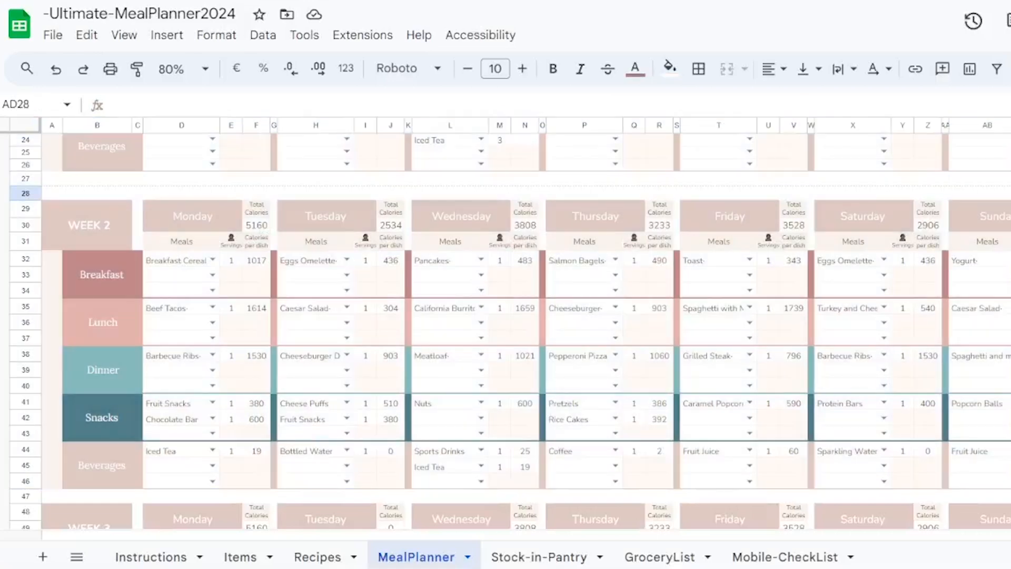
pyautogui.scroll(8, 505, 331)
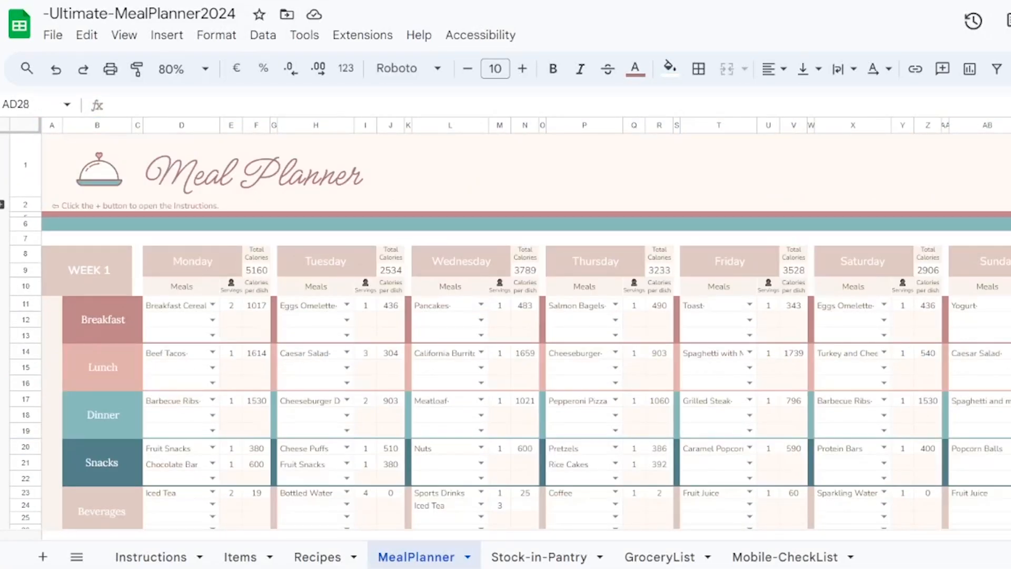